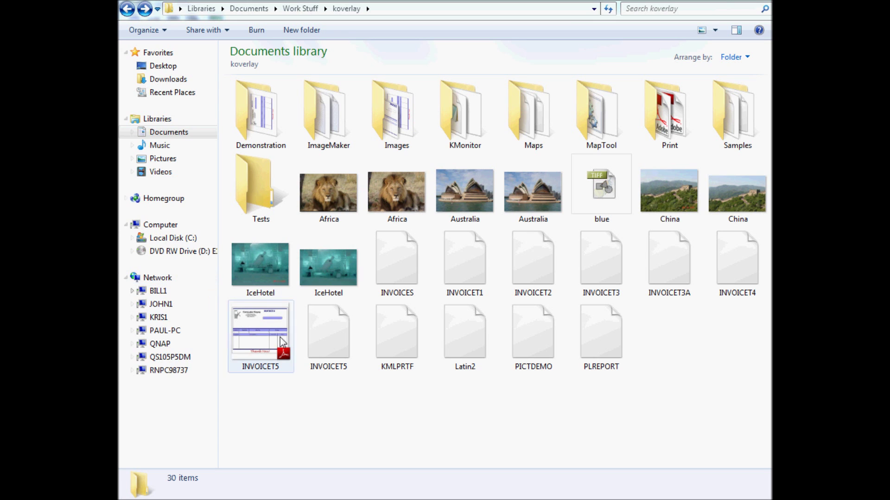
Step: Open the INVOICET5 PDF from the koverlay folder in Adobe Reader
{"action": "left_click", "coordinate": [246, 341]}
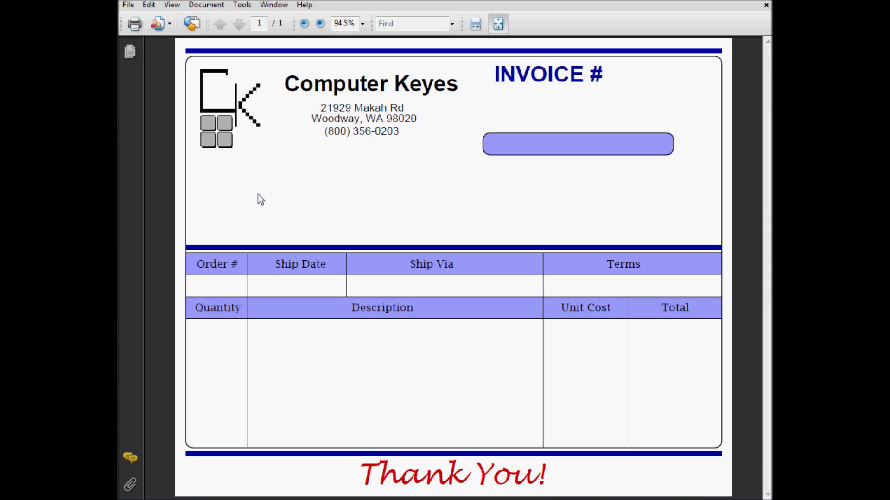
Step: Print to KeyesOverlay.ImageMaker with page scaling None, Auto-Rotate on, and open its Properties
{"action": "left_click", "coordinate": [135, 27]}
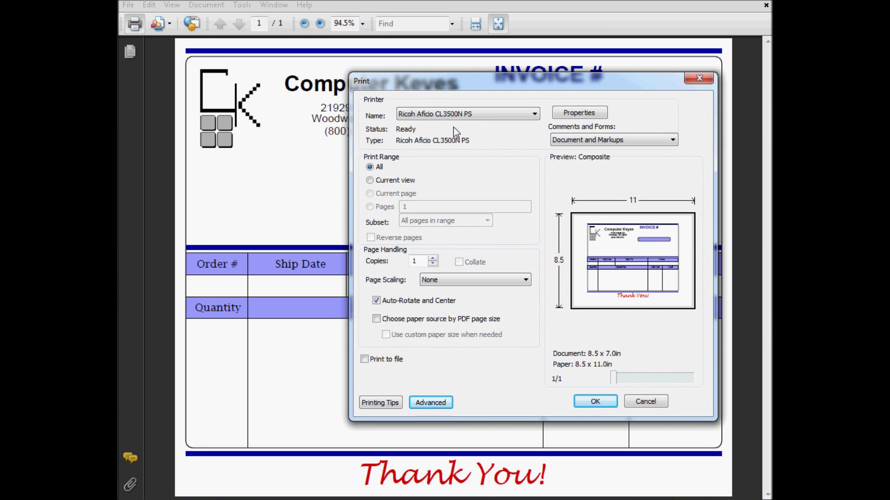
{"action": "left_click", "coordinate": [471, 116]}
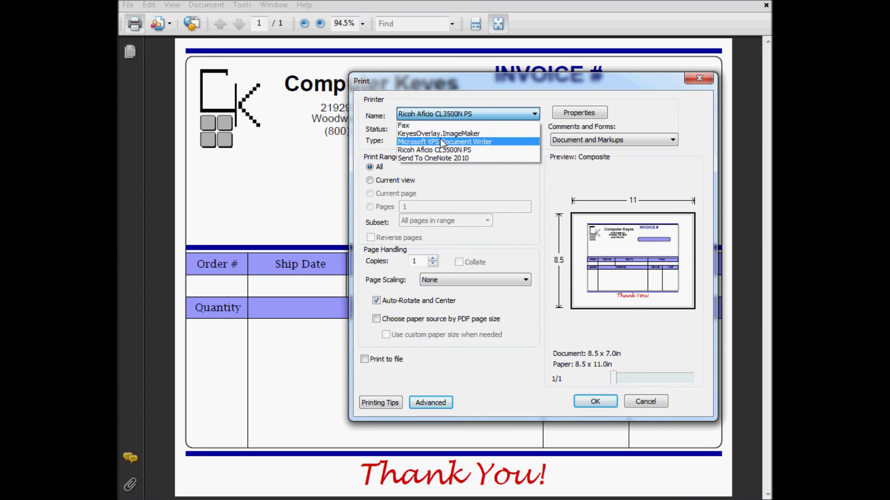
{"action": "left_click", "coordinate": [482, 135]}
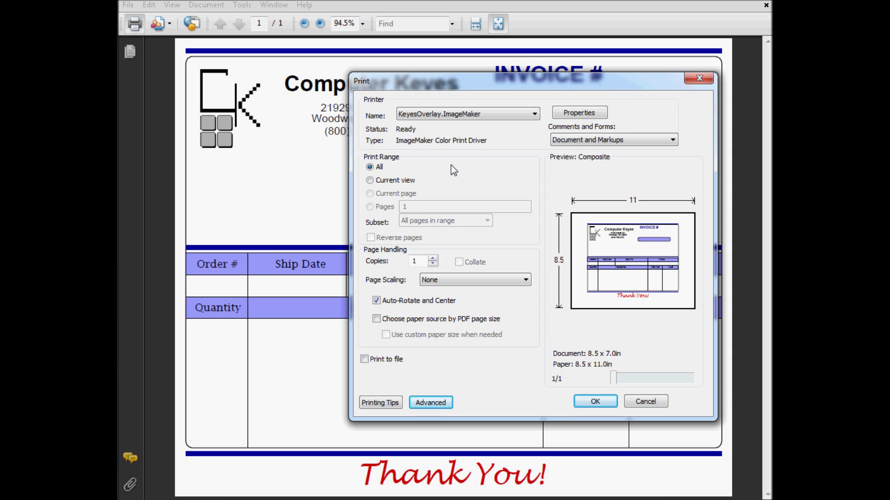
{"action": "left_click", "coordinate": [465, 285]}
{"action": "left_click", "coordinate": [440, 289]}
{"action": "left_click", "coordinate": [377, 301]}
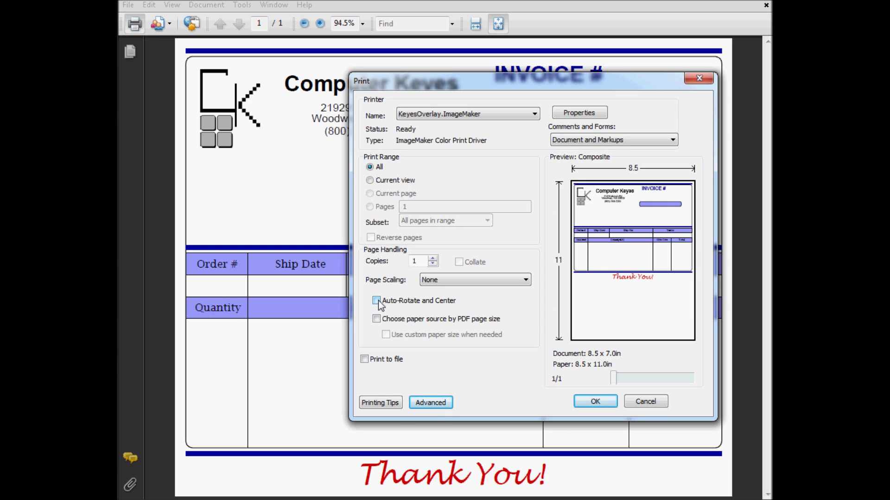
{"action": "left_click", "coordinate": [376, 301]}
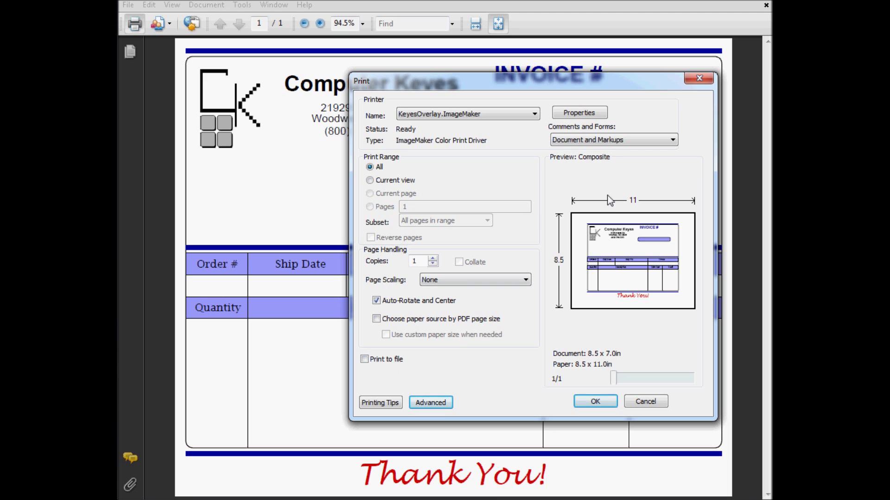
{"action": "left_click", "coordinate": [584, 114]}
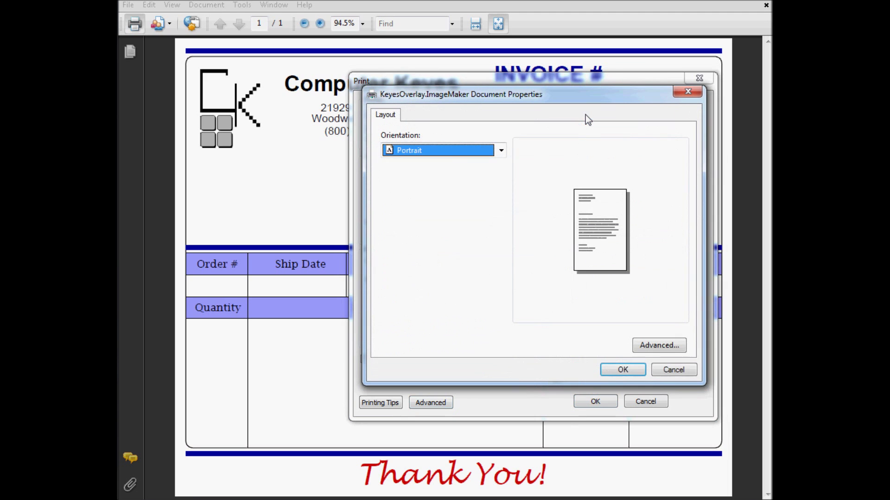
Step: Keep the ImageMaker Advanced resolution at 300 x 300, cancel both dialogs, and confirm printing
{"action": "left_click", "coordinate": [661, 349]}
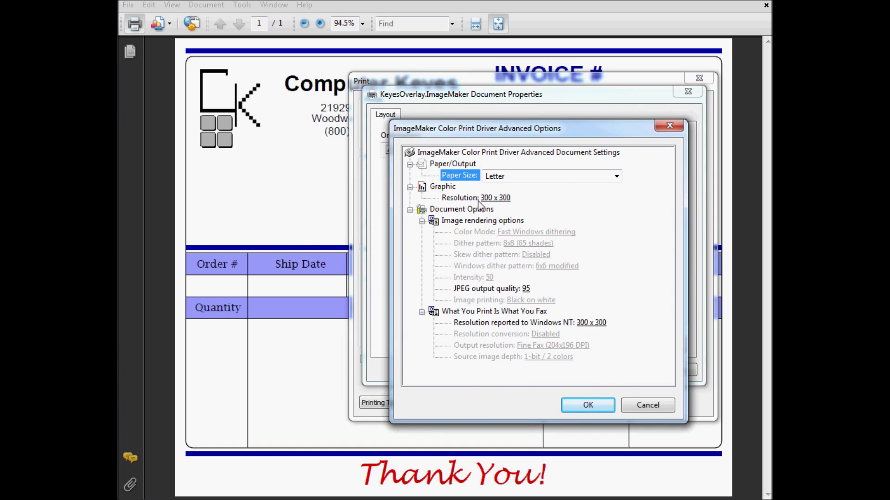
{"action": "left_click", "coordinate": [505, 199]}
{"action": "left_click", "coordinate": [540, 200]}
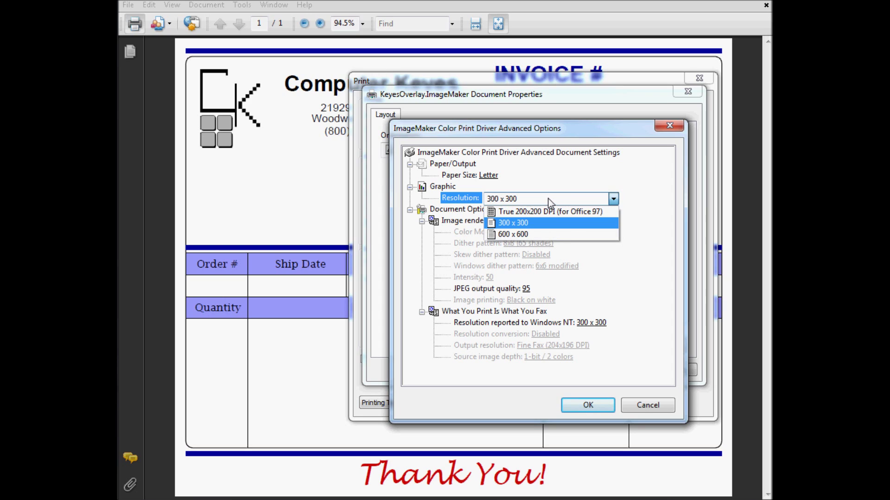
{"action": "left_click", "coordinate": [532, 226]}
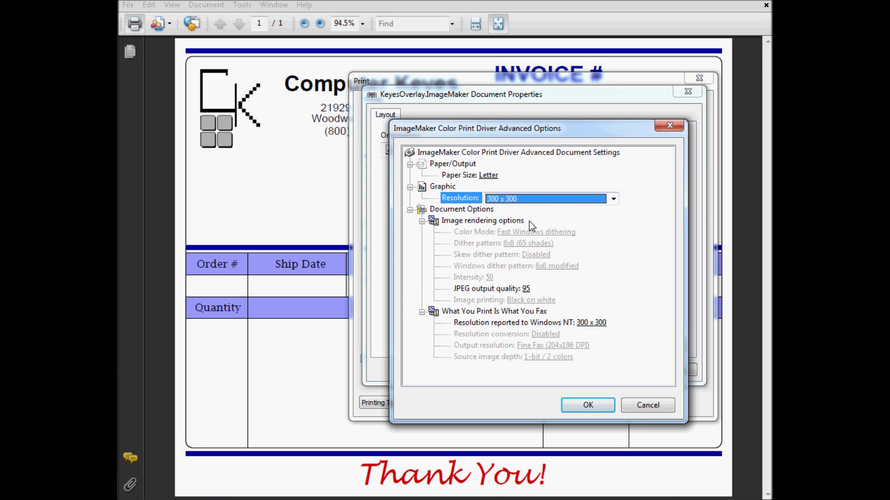
{"action": "left_click", "coordinate": [649, 404]}
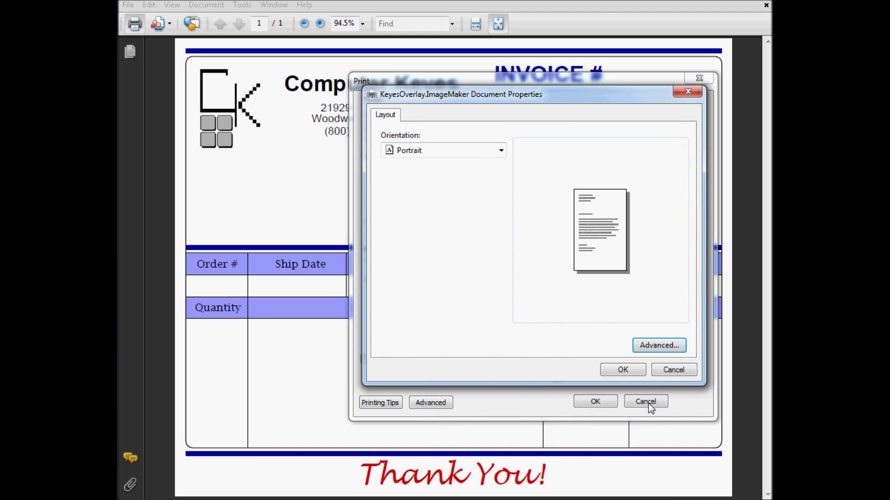
{"action": "left_click", "coordinate": [666, 374]}
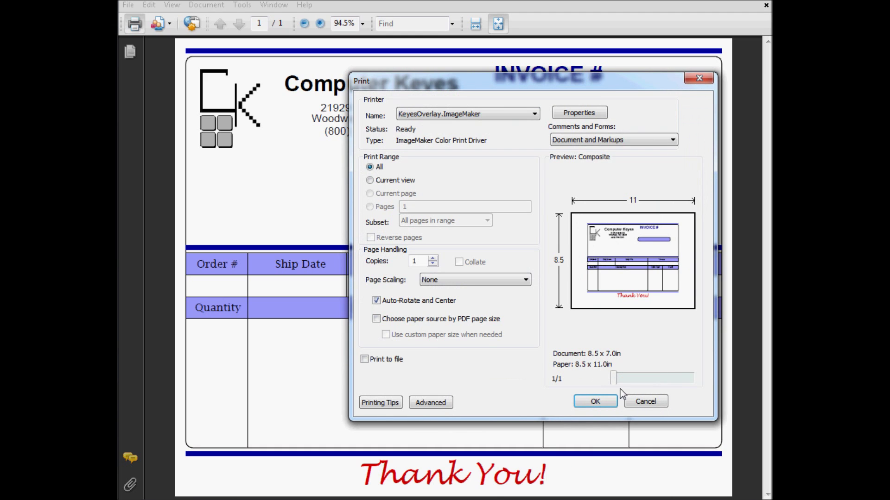
{"action": "left_click", "coordinate": [587, 401]}
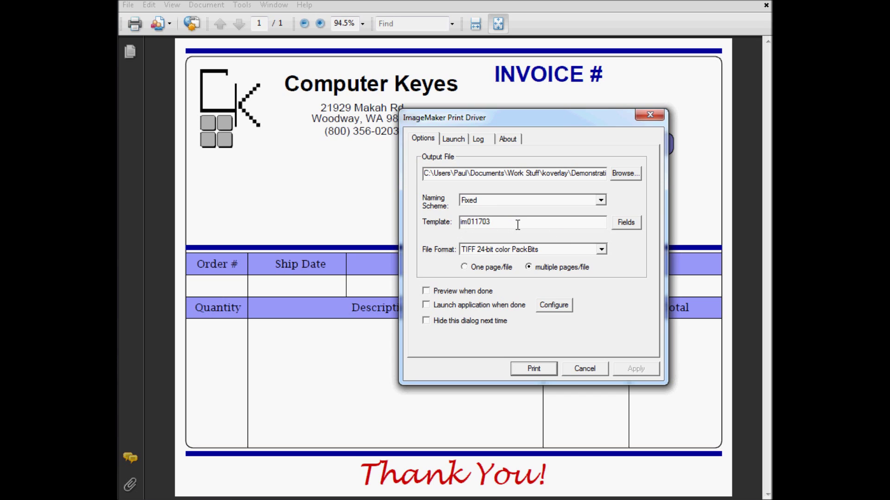
Step: Print the invoice as a TIFF 24-bit color PackBits file with template im011703
{"action": "left_click", "coordinate": [537, 369]}
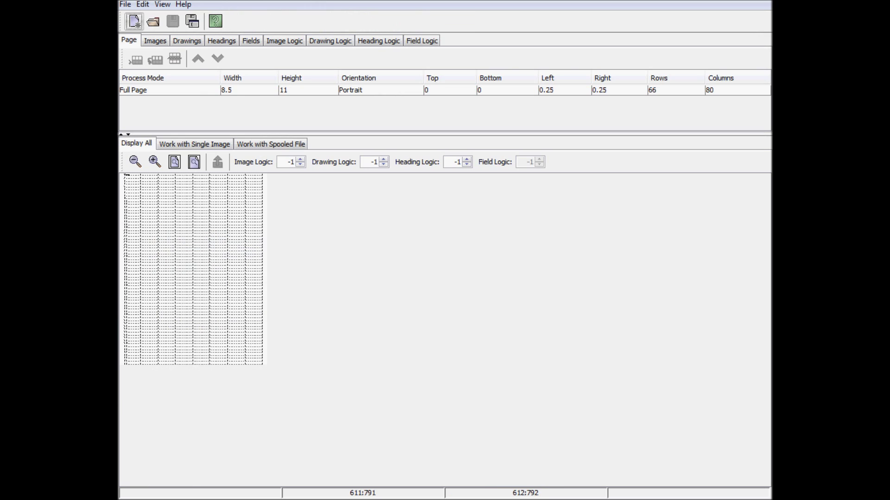
Step: Load the im011703 image in Work with Single Image
{"action": "left_click", "coordinate": [189, 146]}
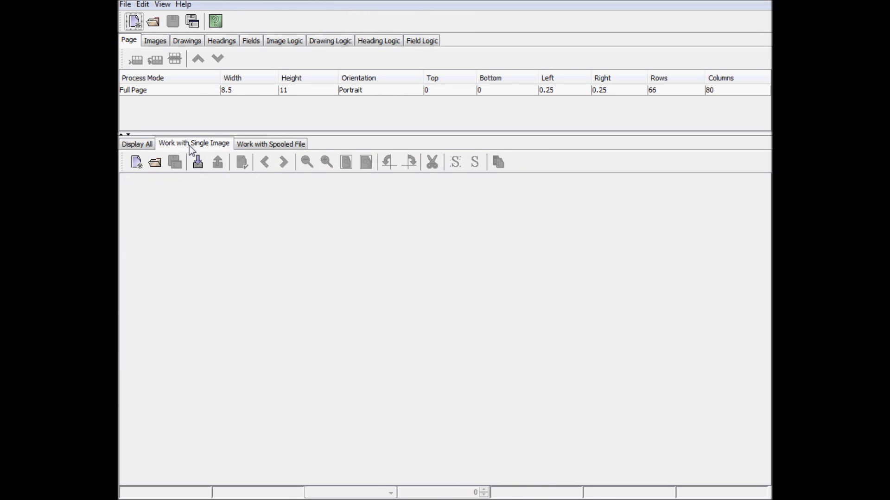
{"action": "left_click", "coordinate": [155, 162]}
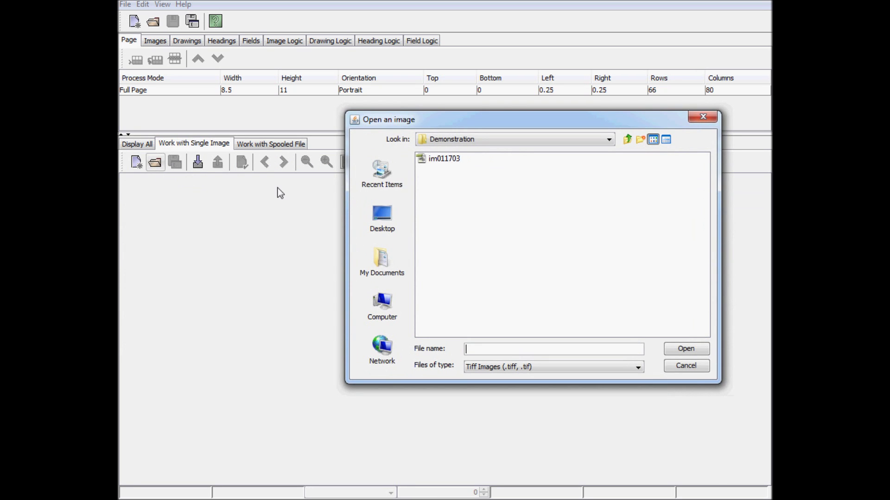
{"action": "left_click", "coordinate": [444, 159]}
{"action": "left_click", "coordinate": [685, 349]}
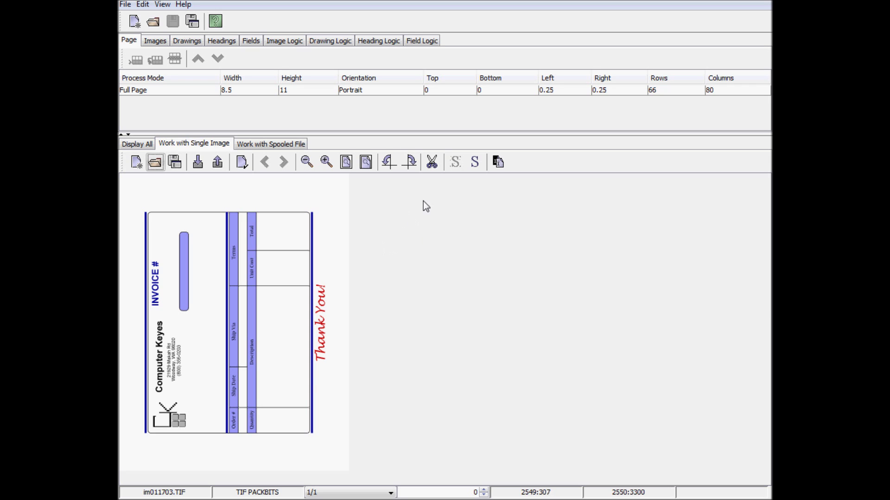
Step: Rotate the image 90° clockwise and crop it to the invoice's outer border
{"action": "left_click", "coordinate": [411, 163]}
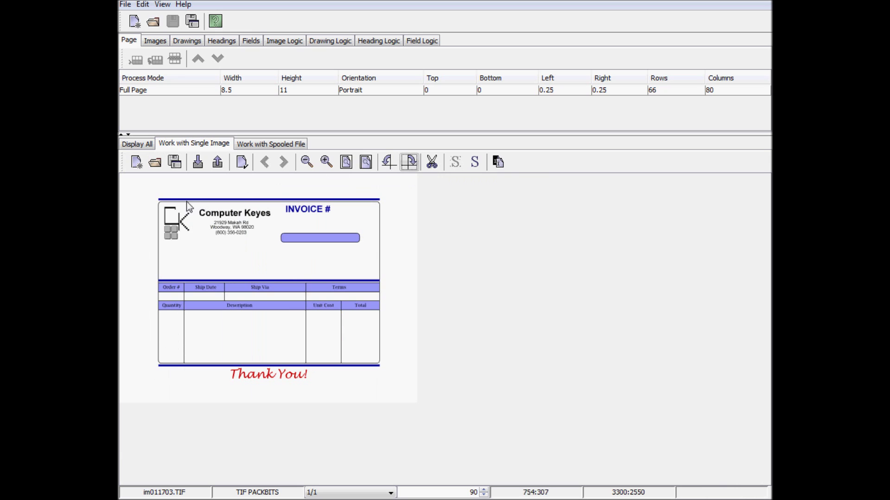
{"action": "left_click_drag", "start_coordinate": [153, 195], "coordinate": [386, 383]}
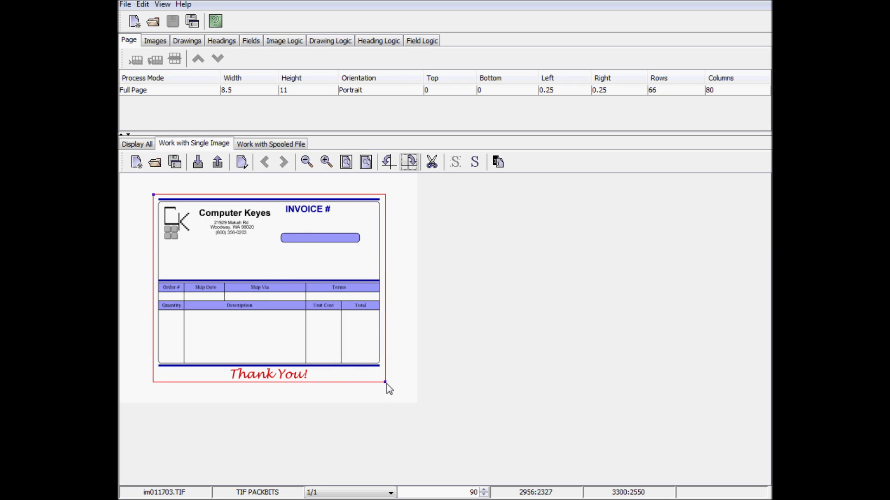
{"action": "left_click", "coordinate": [440, 165]}
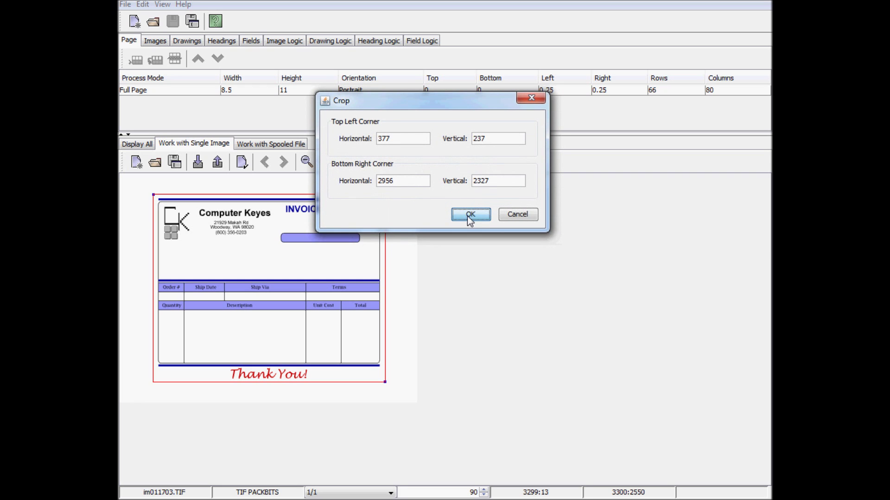
{"action": "left_click", "coordinate": [469, 215]}
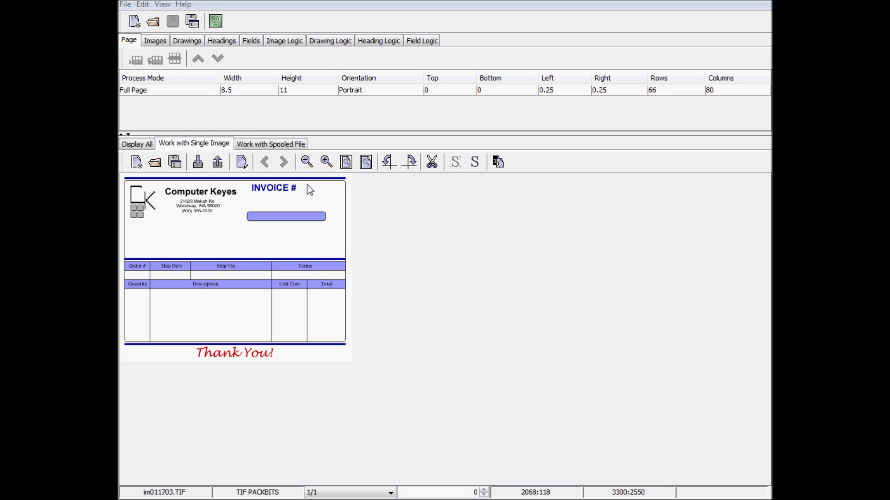
{"action": "left_click", "coordinate": [346, 163]}
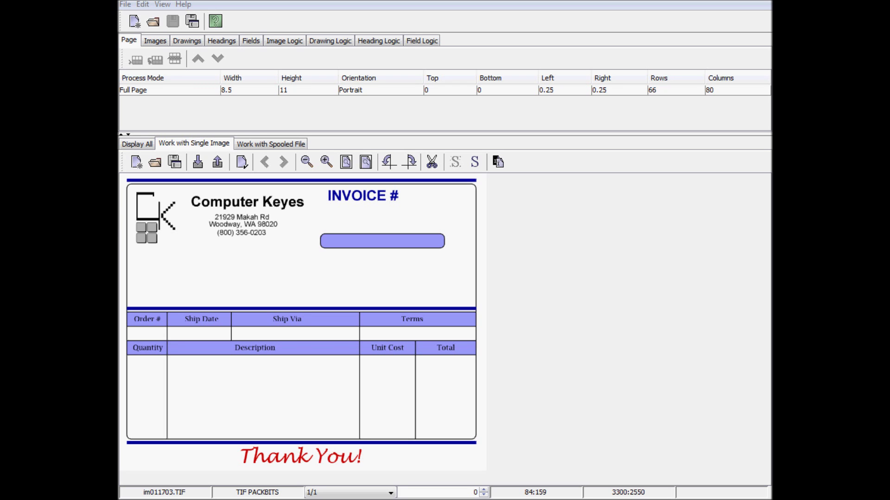
Step: Save the image under the new file name Invoice5
{"action": "right_click", "coordinate": [275, 246]}
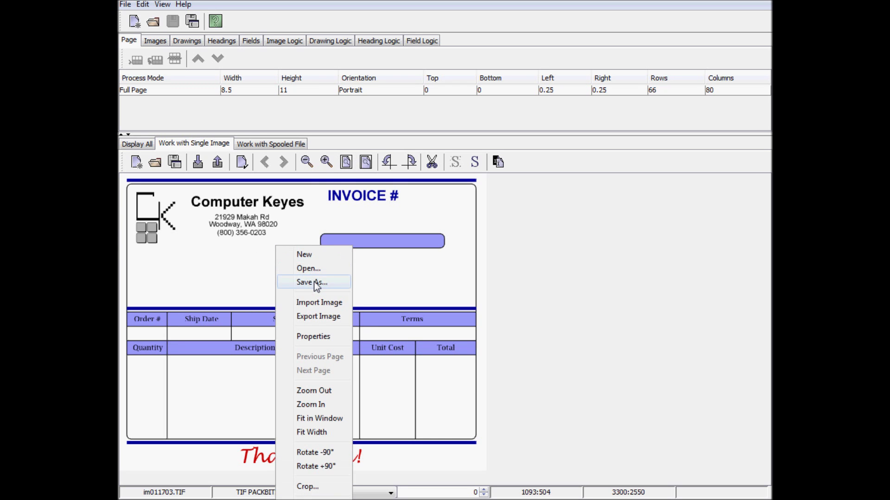
{"action": "left_click", "coordinate": [317, 282]}
{"action": "left_click", "coordinate": [467, 349]}
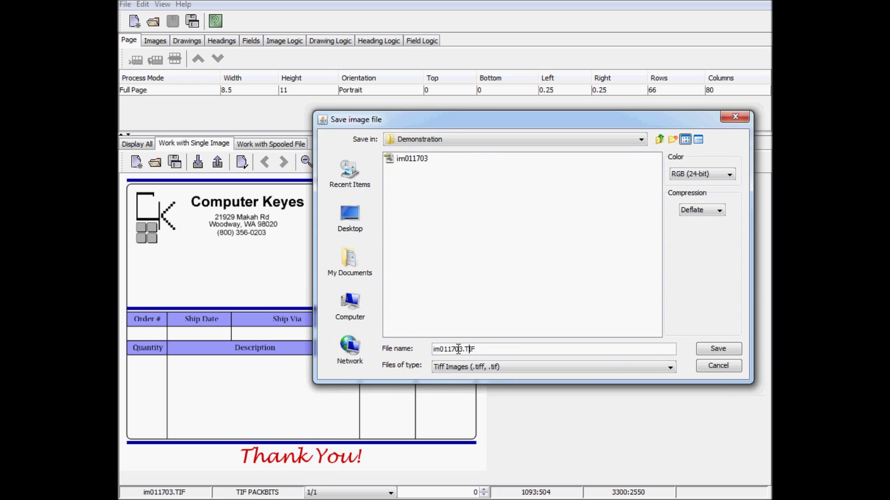
{"action": "left_click_drag", "start_coordinate": [463, 348], "coordinate": [263, 338]}
{"action": "type", "text": "Invoice5"}
Step: Set colour to RGB (24-bit) with Deflate compression and save Invoice5.TIF
{"action": "left_click", "coordinate": [719, 175]}
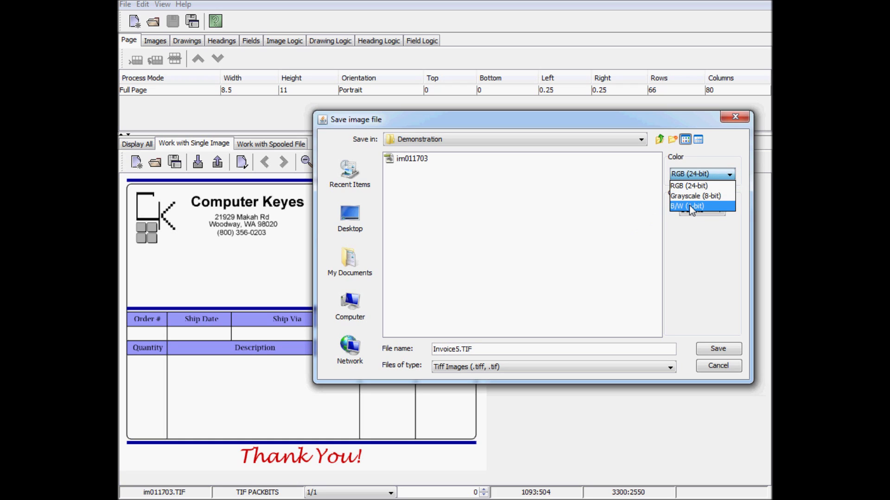
{"action": "left_click", "coordinate": [691, 206]}
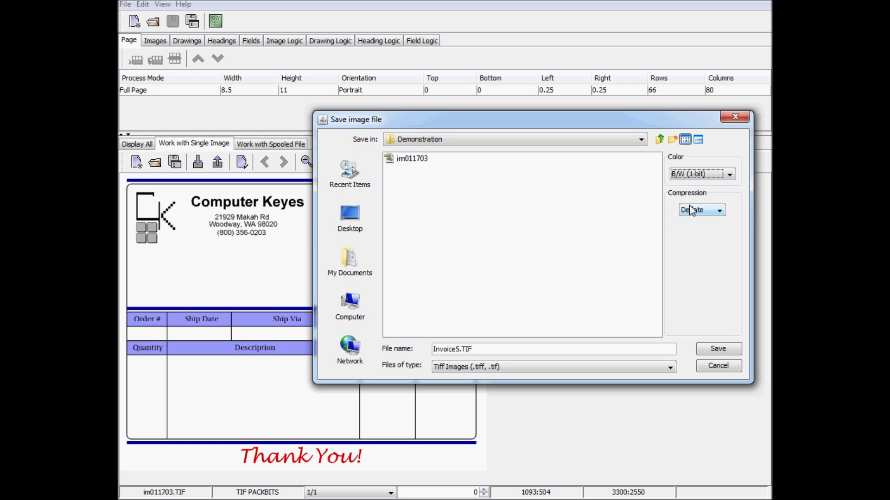
{"action": "left_click", "coordinate": [700, 210]}
{"action": "left_click", "coordinate": [705, 242]}
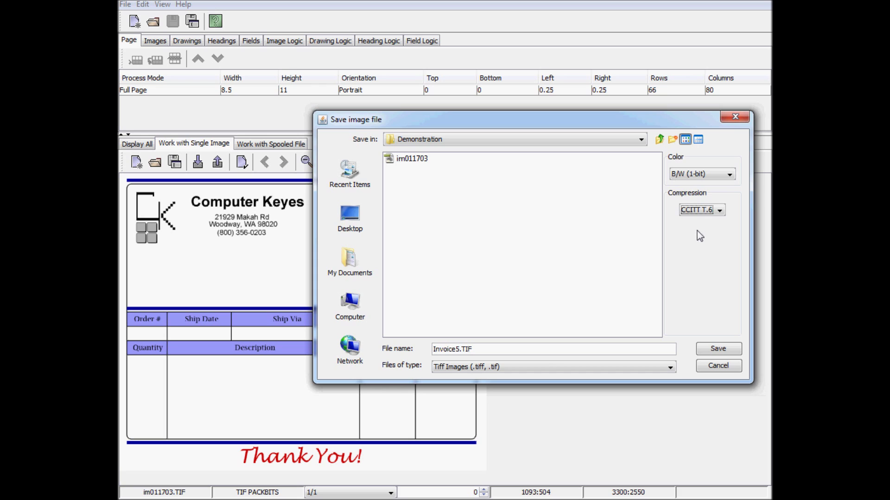
{"action": "left_click", "coordinate": [700, 210]}
{"action": "left_click", "coordinate": [699, 177]}
{"action": "left_click", "coordinate": [695, 206]}
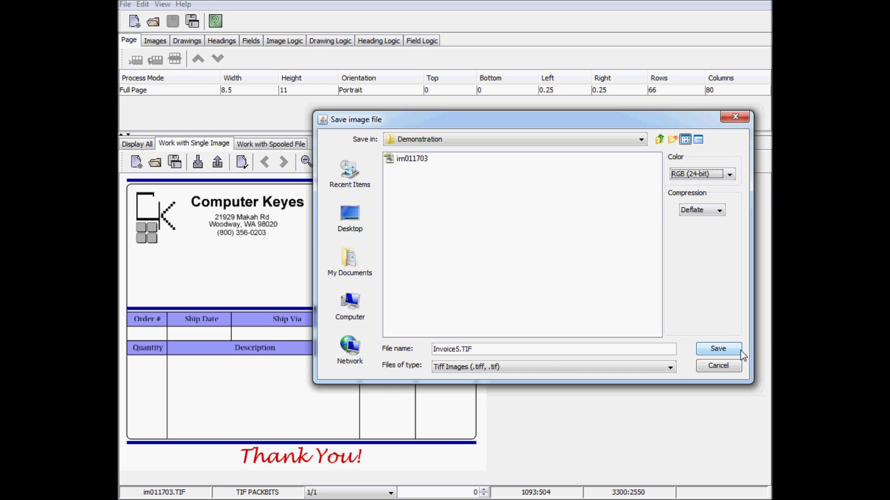
{"action": "left_click", "coordinate": [727, 351]}
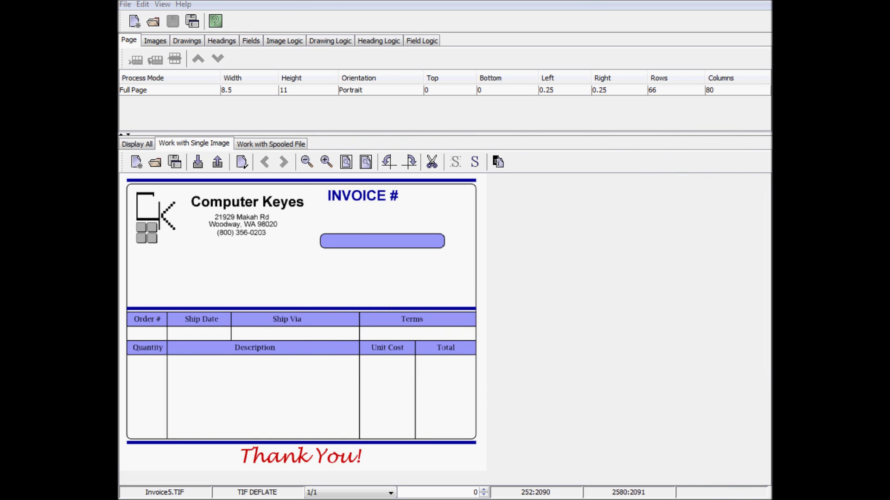
{"action": "left_click", "coordinate": [264, 123]}
{"action": "double_click", "coordinate": [264, 122]}
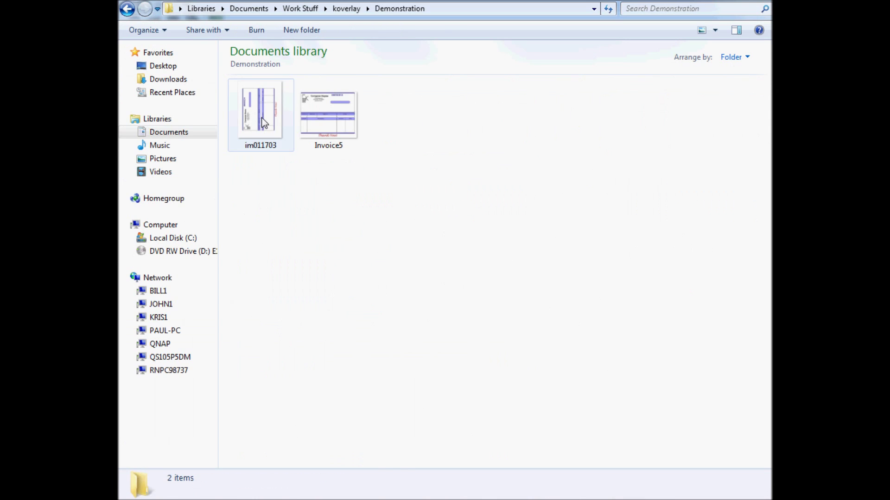
{"action": "left_click", "coordinate": [264, 123]}
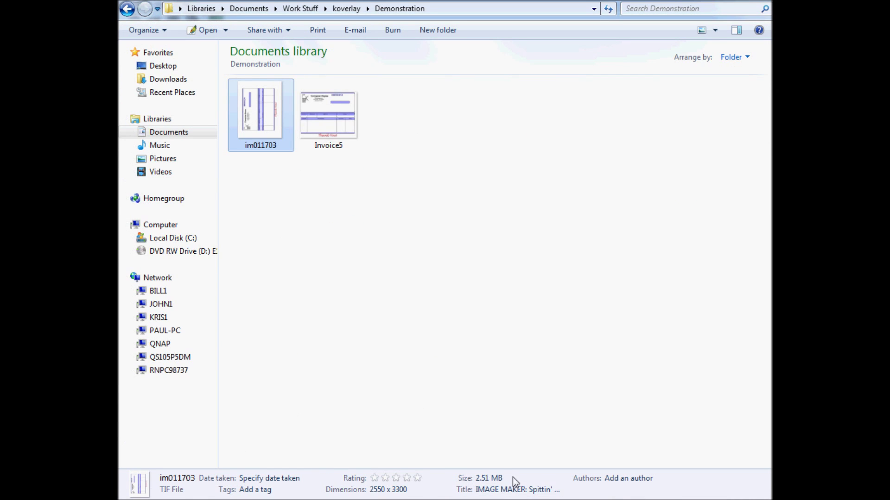
{"action": "left_click", "coordinate": [335, 146]}
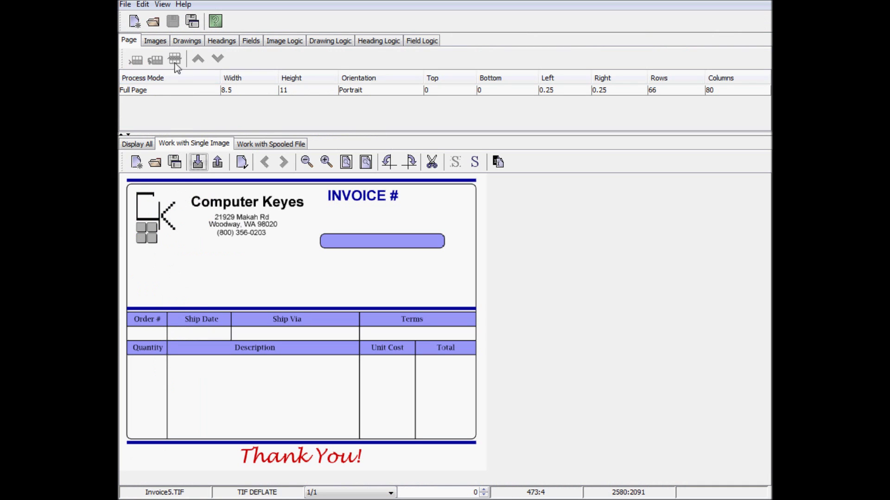
Step: Add Invoice5.TIF as overlay image 0 and select the INVOICET5.SPL spooled file
{"action": "left_click", "coordinate": [155, 41]}
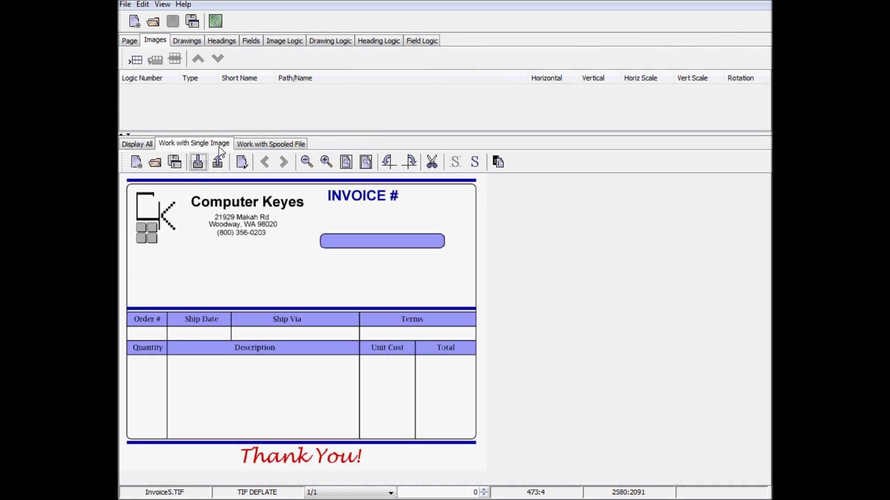
{"action": "left_click", "coordinate": [218, 163]}
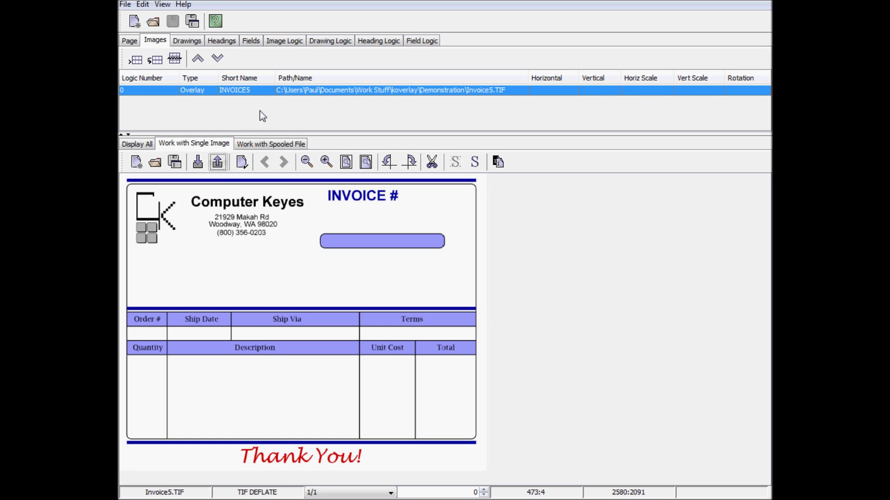
{"action": "left_click", "coordinate": [281, 145]}
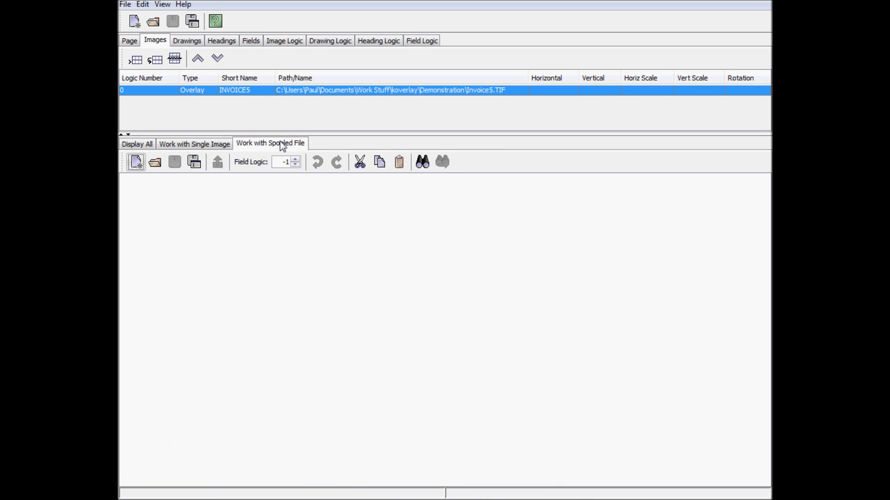
{"action": "left_click", "coordinate": [157, 164]}
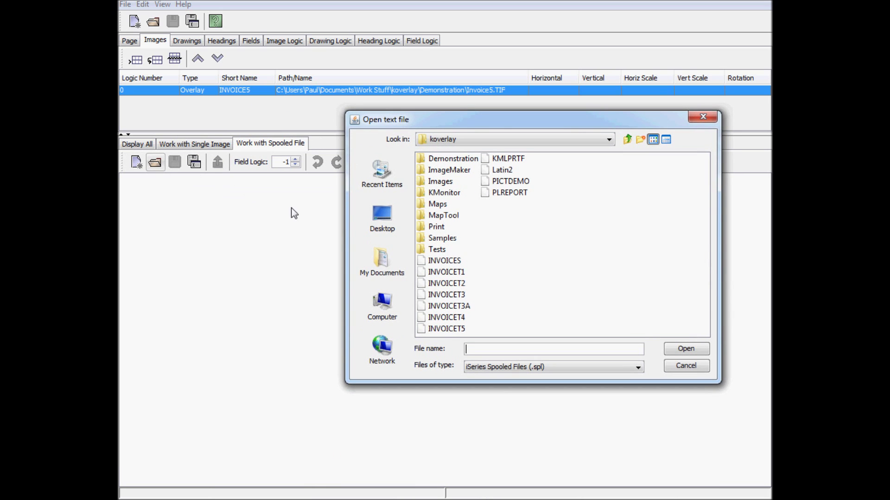
{"action": "left_click", "coordinate": [446, 327]}
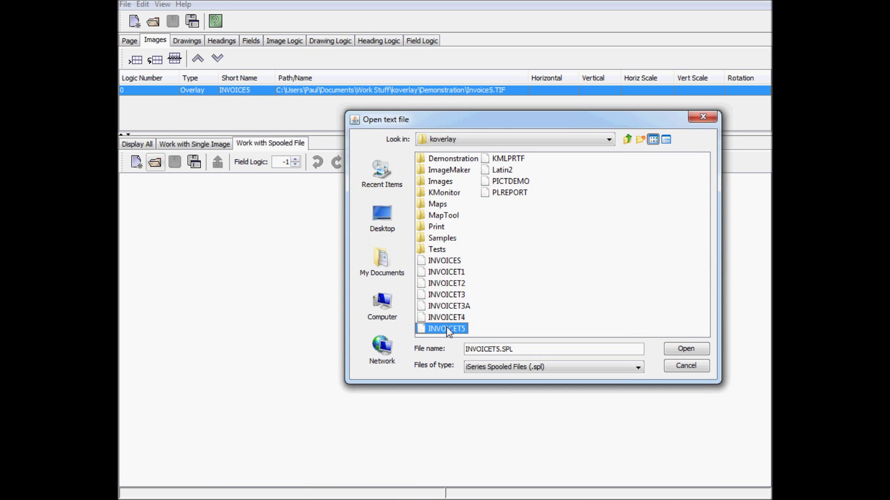
Step: Open INVOICET5.SPL and preview it with Display All on the Page tab
{"action": "left_click", "coordinate": [690, 351]}
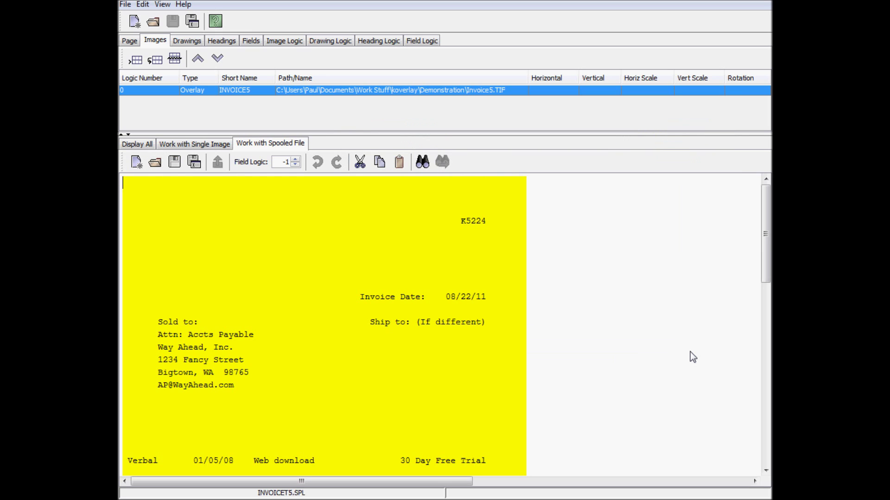
{"action": "left_click", "coordinate": [132, 41]}
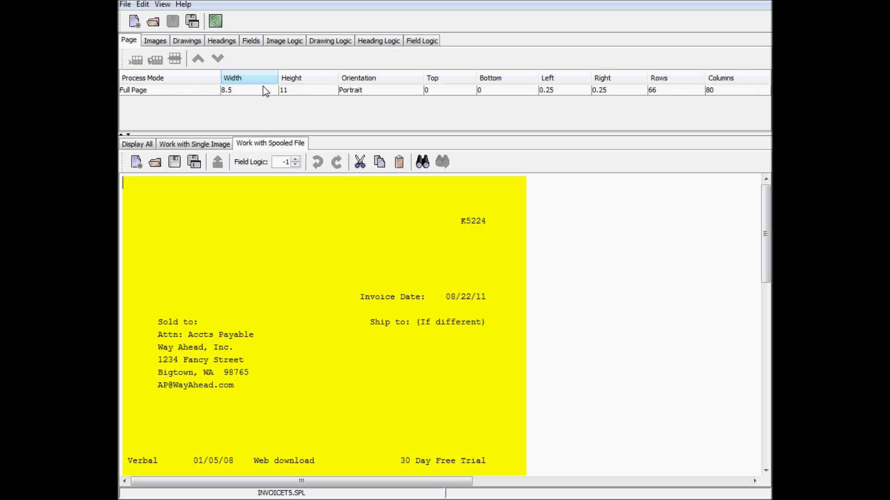
{"action": "left_click", "coordinate": [148, 146]}
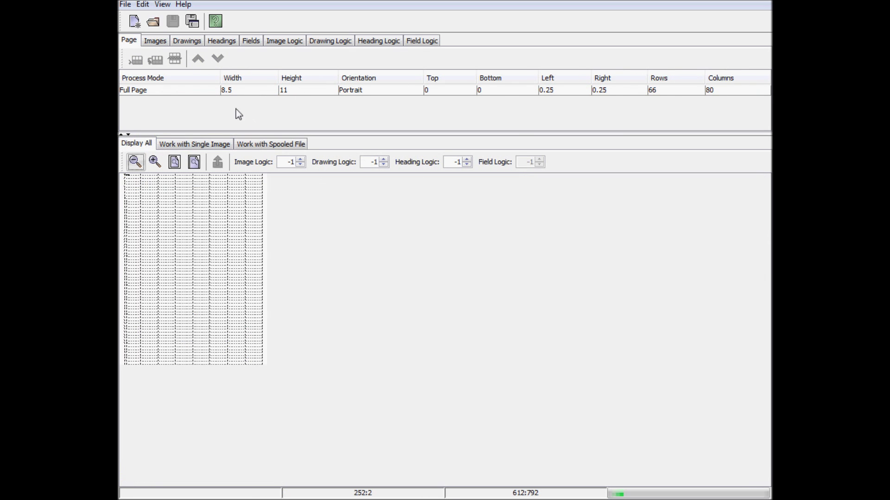
Step: Set the page Height to 7 and Rows to 42
{"action": "double_click", "coordinate": [305, 90]}
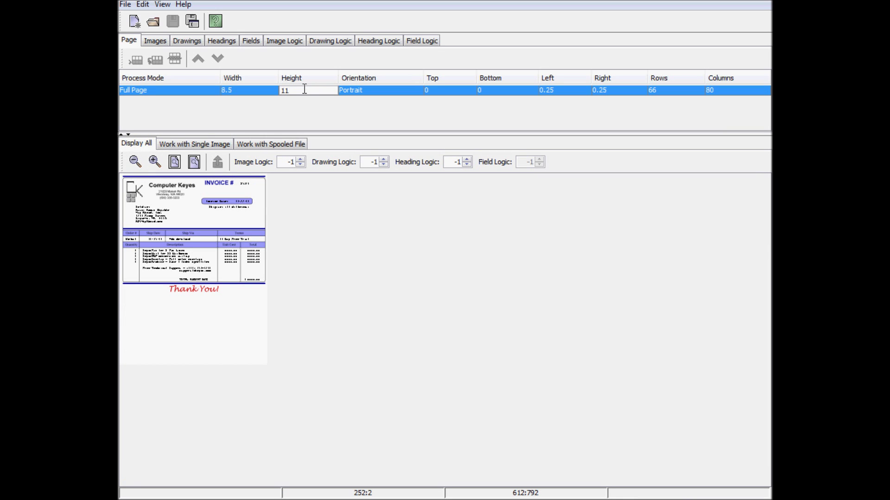
{"action": "key", "text": "Return"}
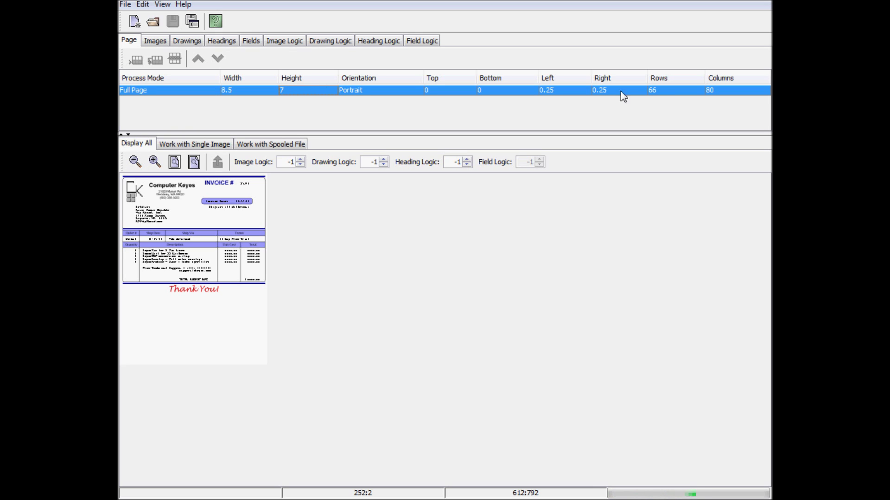
{"action": "double_click", "coordinate": [664, 91]}
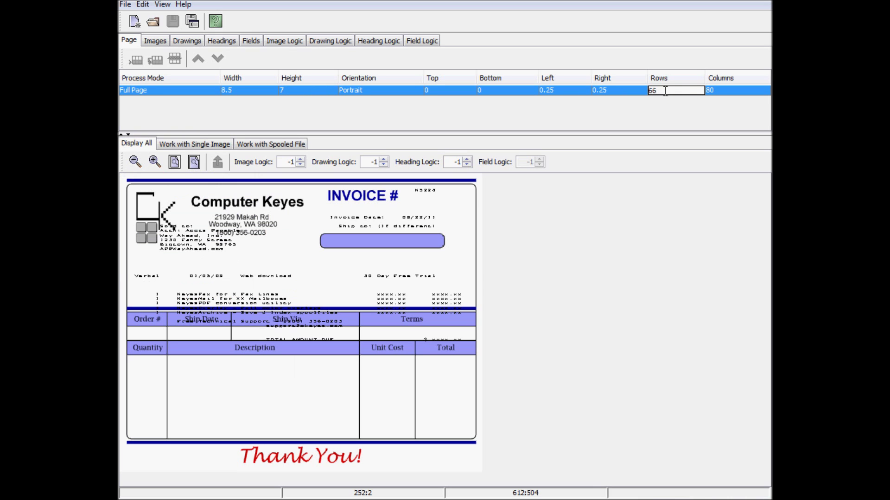
{"action": "type", "text": "42"}
{"action": "key", "text": "Return"}
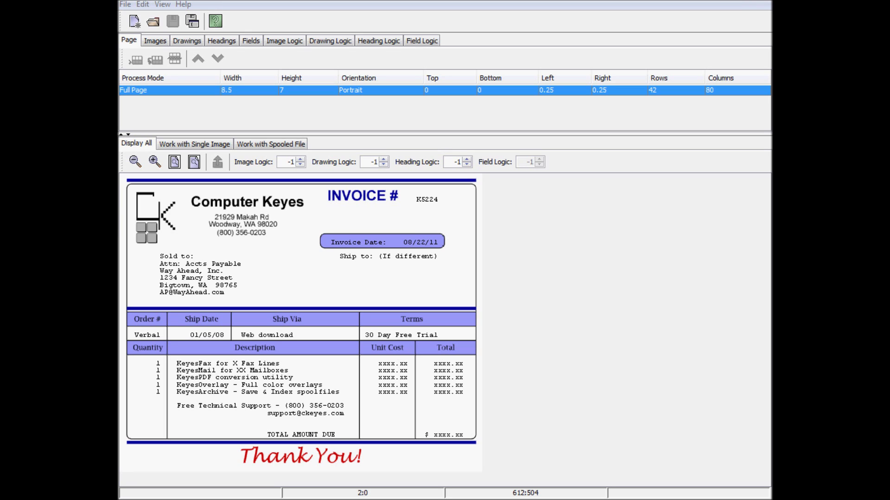
Step: Try a top margin of .2, then set it back to 0
{"action": "double_click", "coordinate": [446, 89]}
{"action": "type", "text": ".2"}
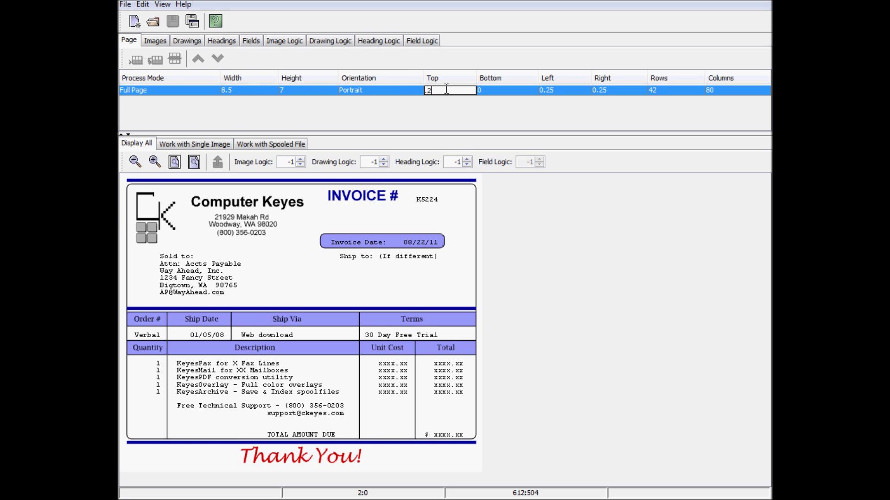
{"action": "key", "text": "Return"}
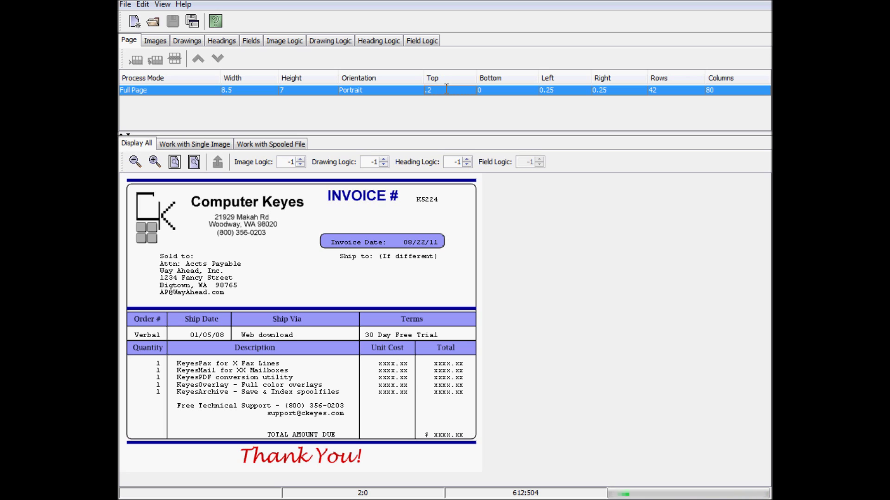
{"action": "double_click", "coordinate": [447, 89]}
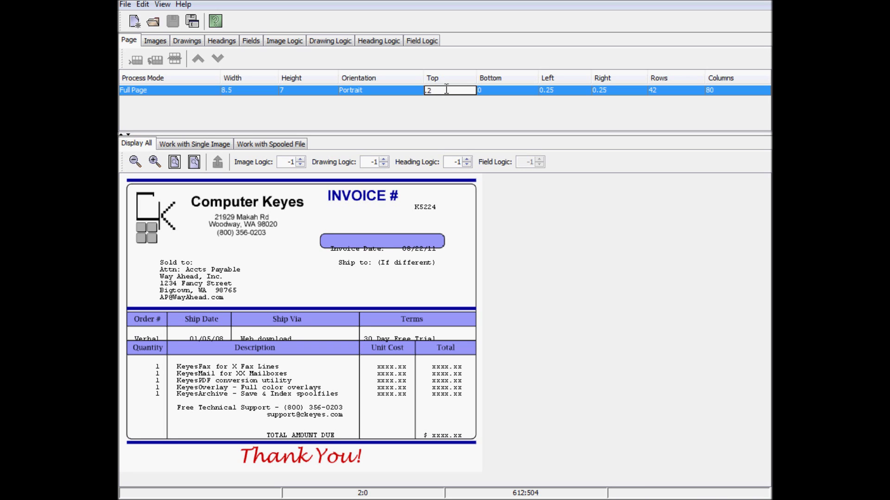
{"action": "type", "text": "0"}
{"action": "key", "text": "Return"}
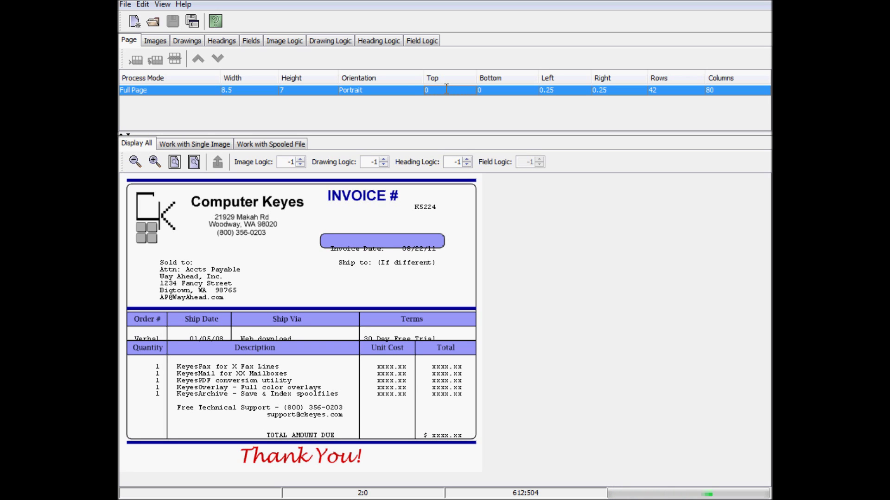
Step: Change the right margin from 0.25 to .1
{"action": "double_click", "coordinate": [619, 91]}
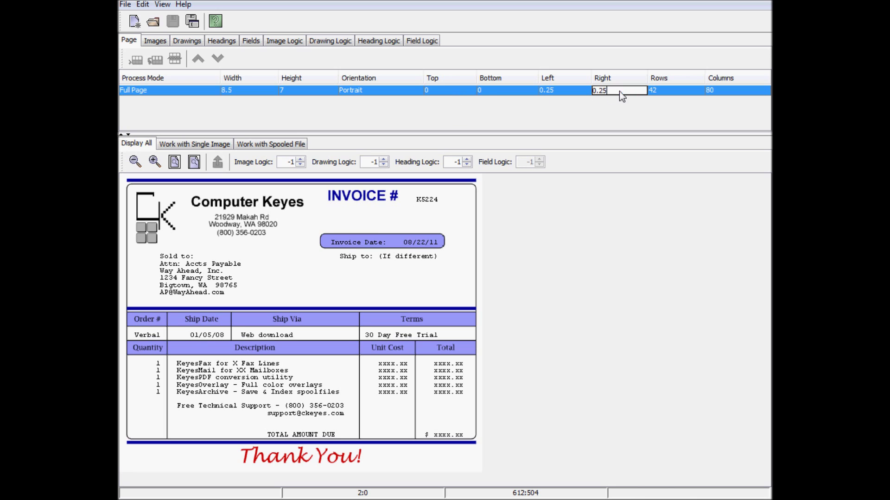
{"action": "key", "text": "BackSpace"}
{"action": "key", "text": "BackSpace"}
{"action": "key", "text": "Return"}
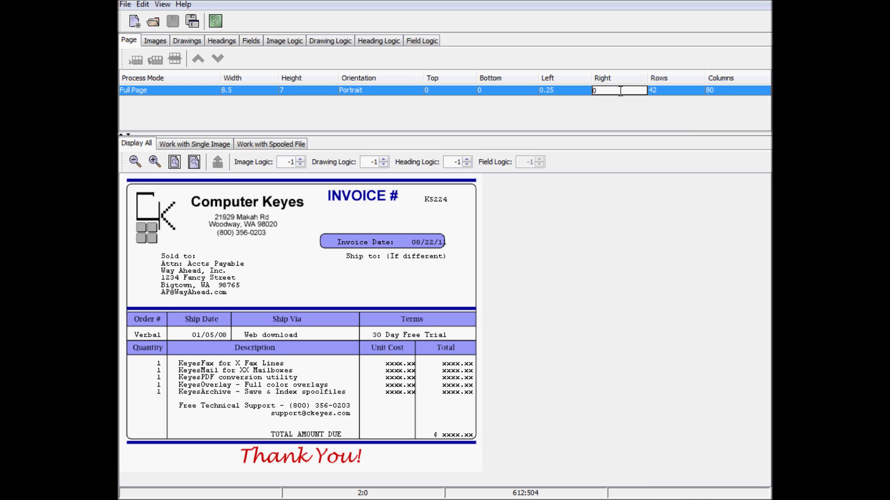
{"action": "type", "text": ".1"}
{"action": "key", "text": "Return"}
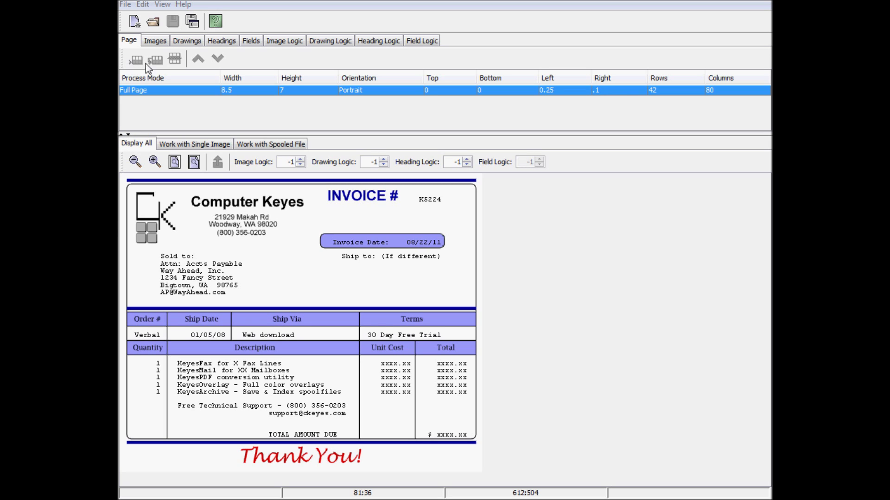
{"action": "left_click", "coordinate": [162, 41]}
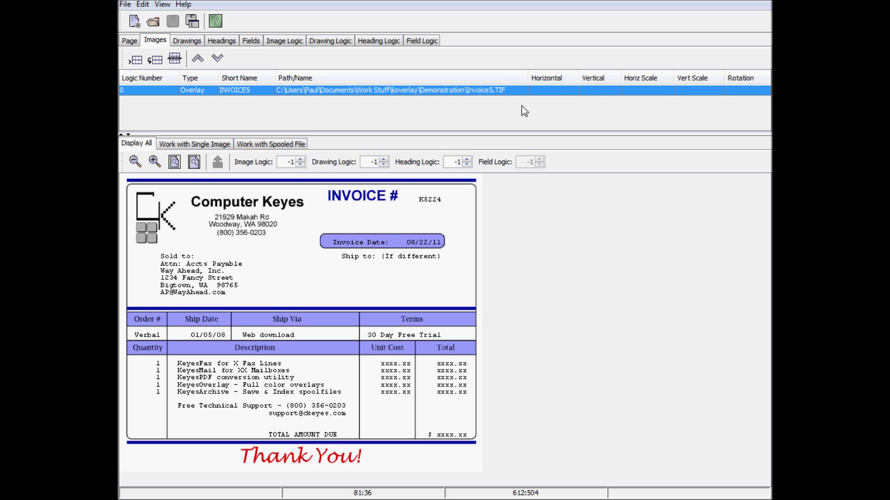
Step: Try a vertical offset of 10 on the Invoice5 overlay, then set it to 0
{"action": "double_click", "coordinate": [603, 92]}
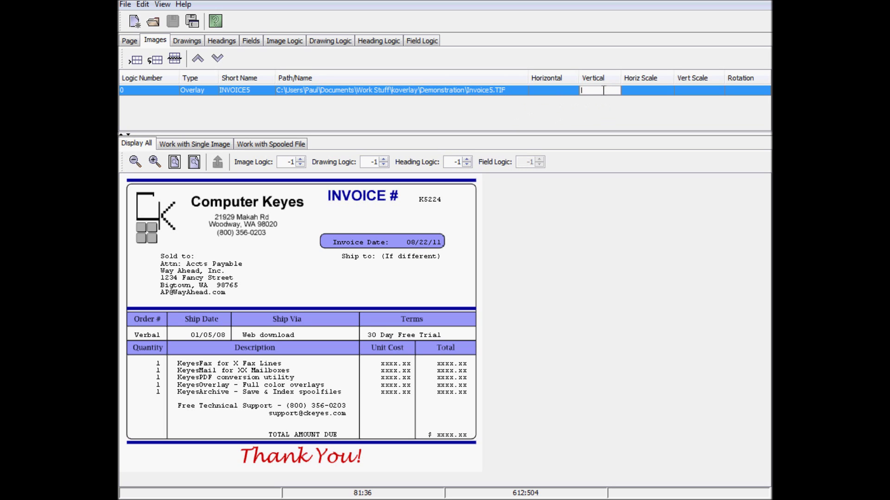
{"action": "key", "text": "Return"}
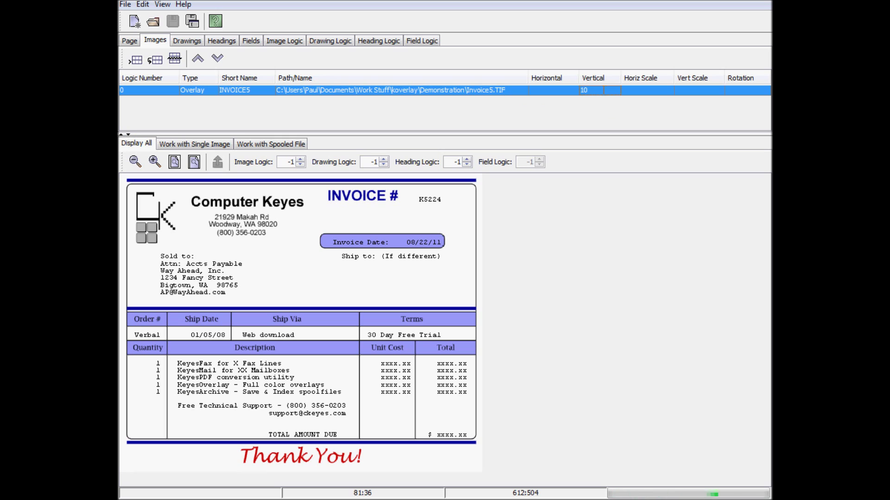
{"action": "double_click", "coordinate": [601, 91]}
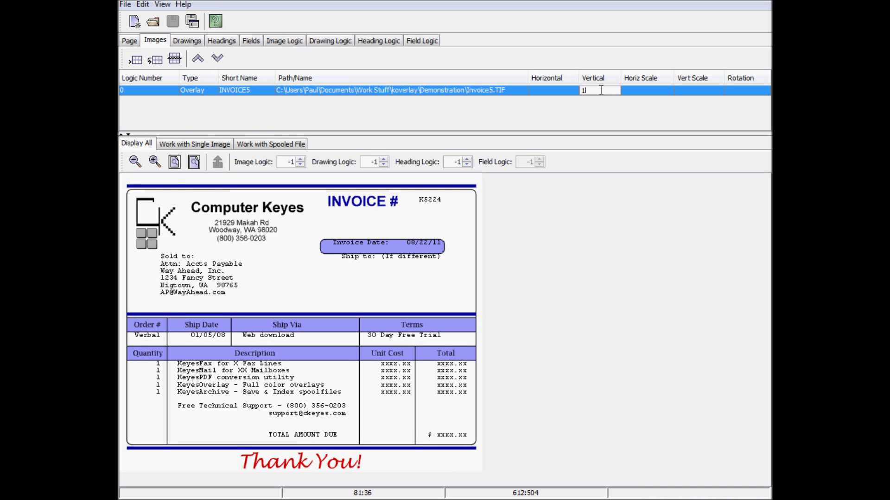
{"action": "key", "text": "BackSpace"}
{"action": "type", "text": "0"}
{"action": "key", "text": "Return"}
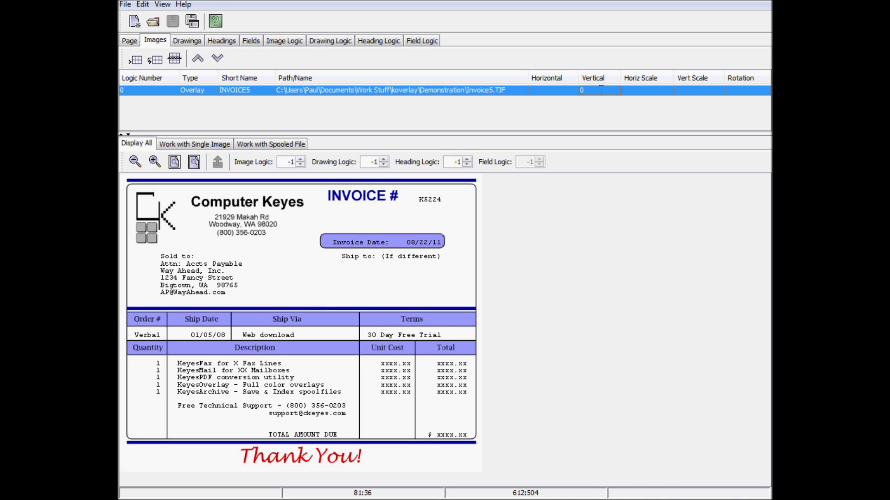
Step: On the Page tab, set the page's process mode to Field Mapping instead of Full Page
{"action": "left_click", "coordinate": [129, 40]}
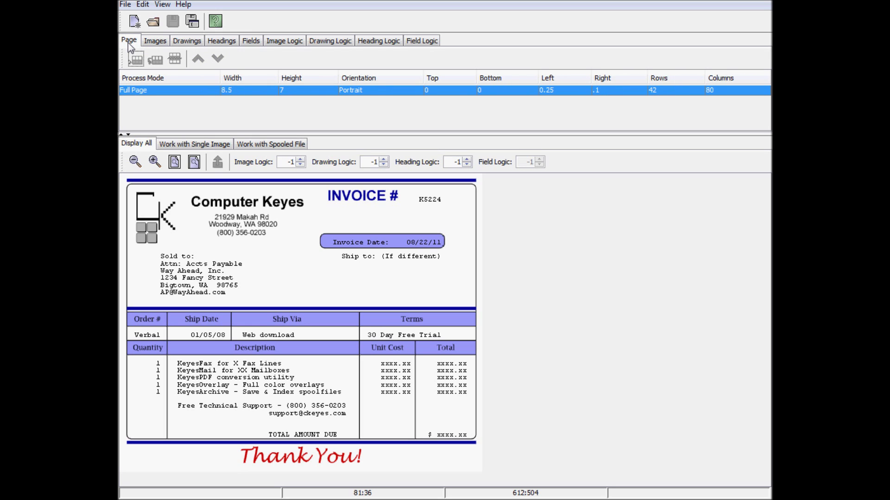
{"action": "left_click", "coordinate": [156, 92]}
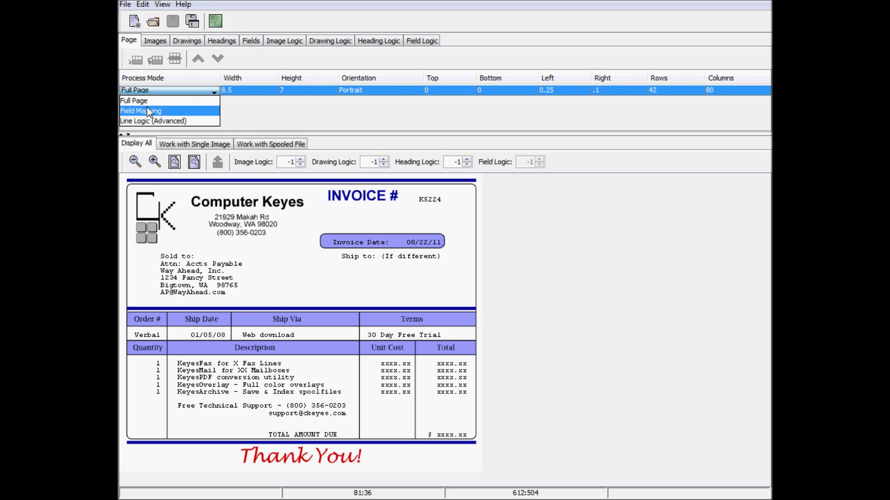
{"action": "left_click", "coordinate": [158, 111]}
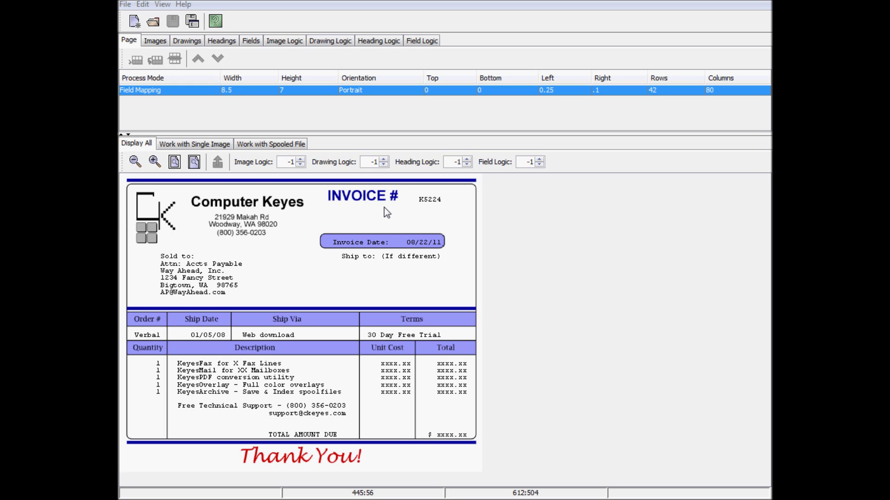
Step: Locate and delete the full-width row 4 field that prints the K5224 line
{"action": "left_click", "coordinate": [250, 41]}
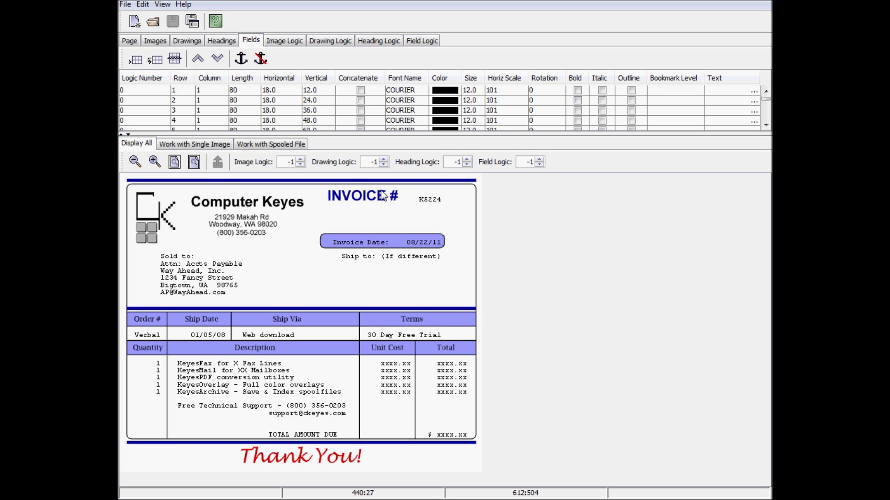
{"action": "right_click", "coordinate": [431, 204]}
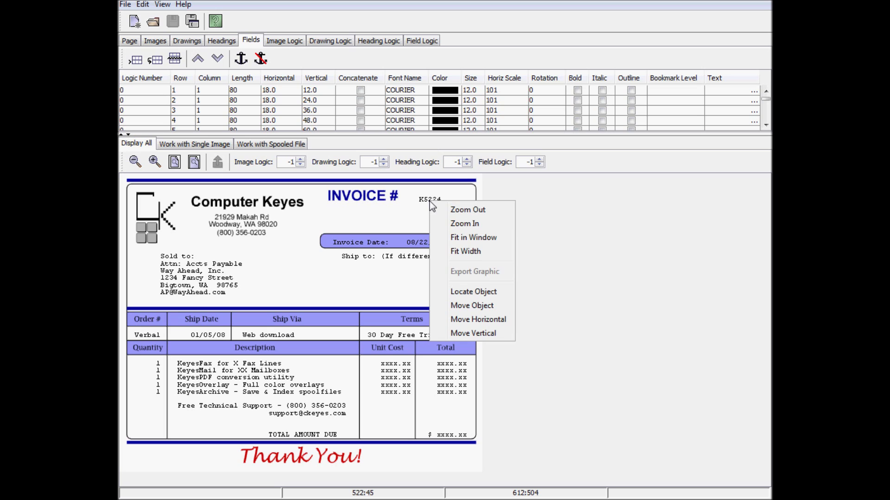
{"action": "left_click", "coordinate": [482, 291]}
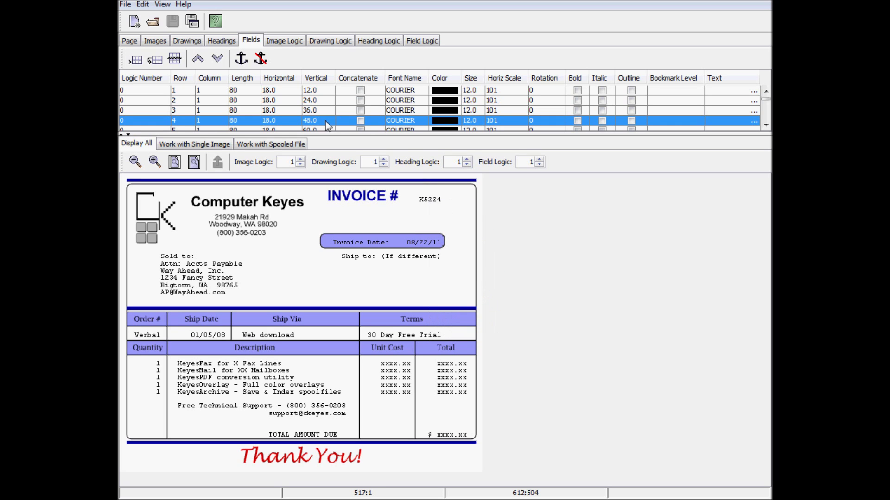
{"action": "left_click", "coordinate": [179, 63]}
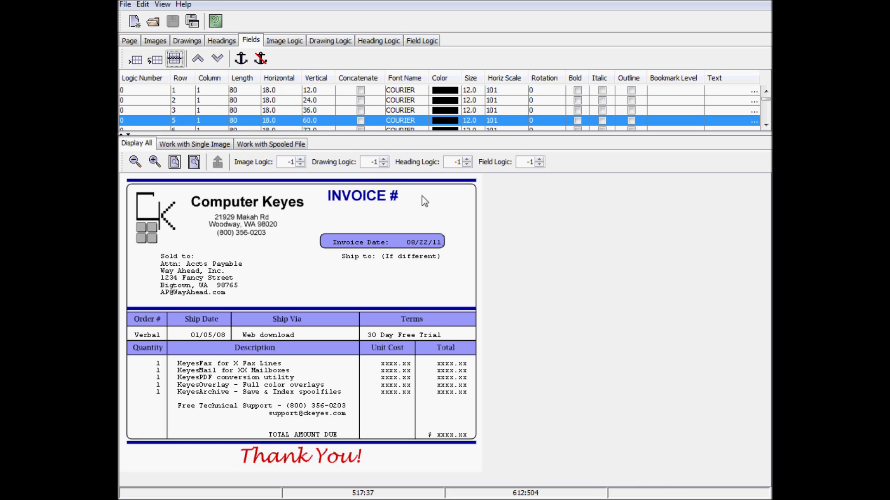
Step: Export K5224 from the spooled text as a new field at row 4, column 68, length 5
{"action": "left_click", "coordinate": [260, 144]}
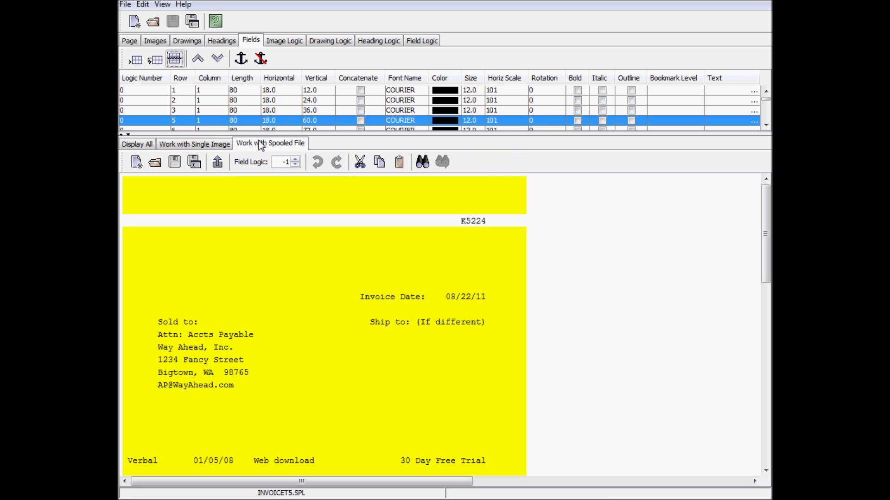
{"action": "left_click", "coordinate": [462, 221]}
{"action": "left_click_drag", "start_coordinate": [462, 221], "coordinate": [487, 221]}
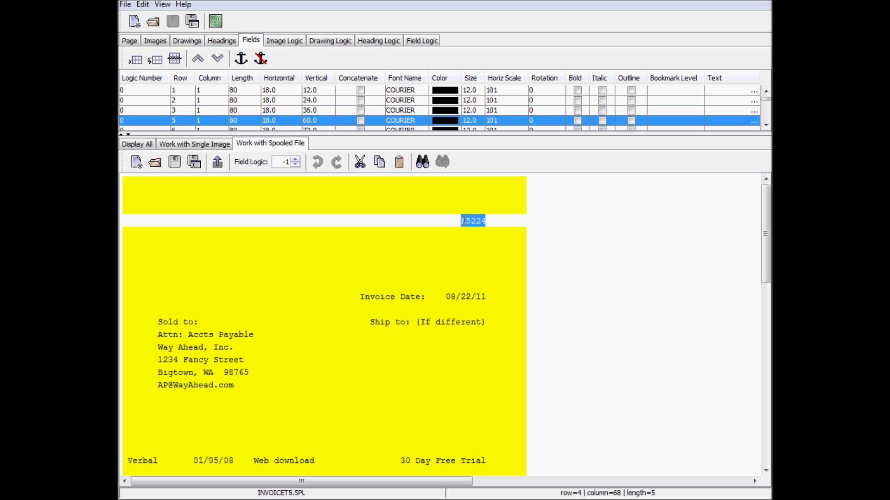
{"action": "left_click", "coordinate": [218, 161]}
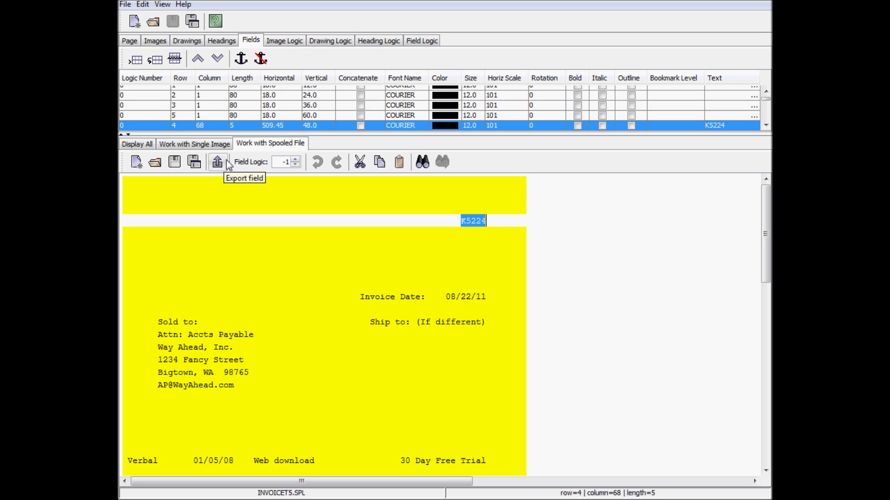
{"action": "left_click", "coordinate": [142, 144]}
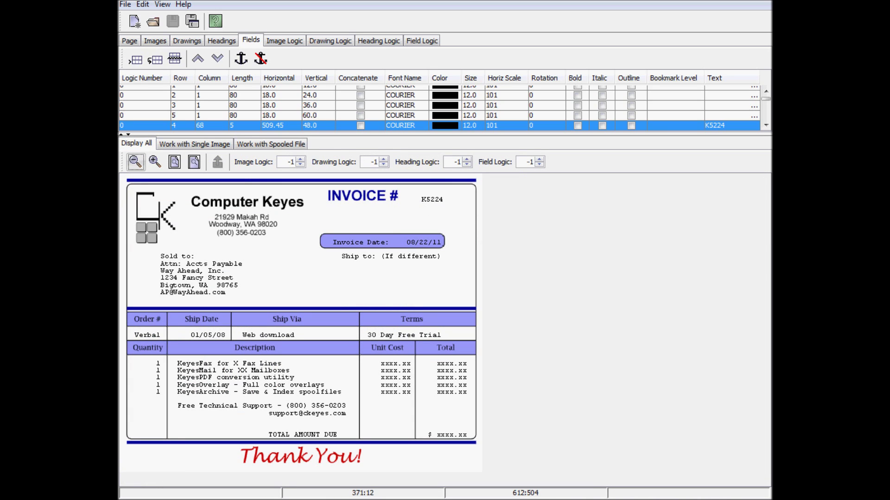
Step: Give the K5224 field the HELVETICA font in dark blue
{"action": "left_click", "coordinate": [410, 126]}
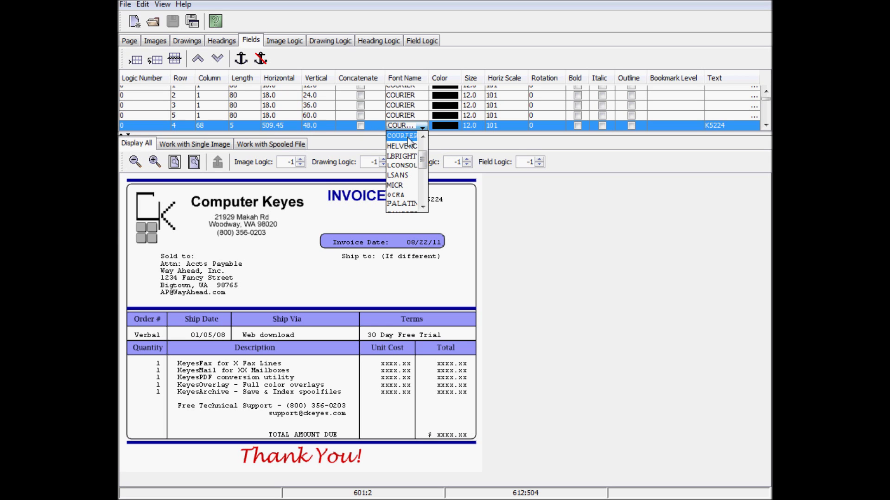
{"action": "left_click", "coordinate": [410, 145]}
{"action": "left_click", "coordinate": [441, 127]}
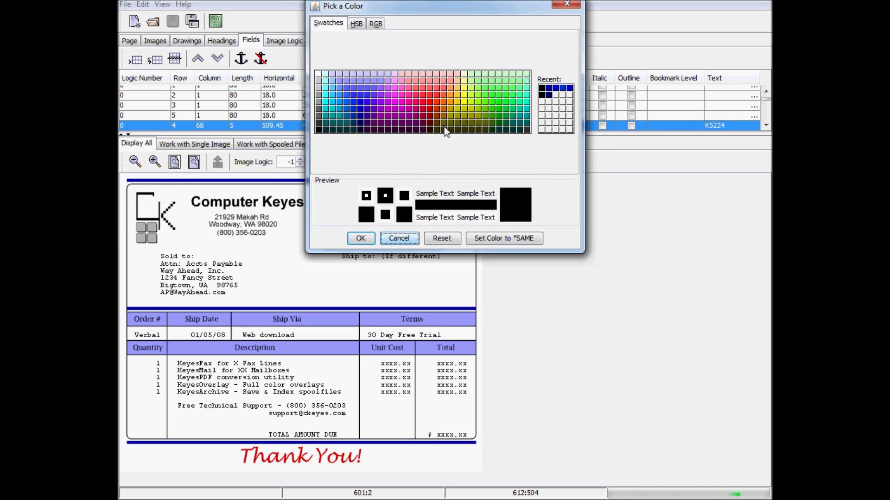
{"action": "left_click", "coordinate": [360, 119]}
{"action": "left_click", "coordinate": [361, 237]}
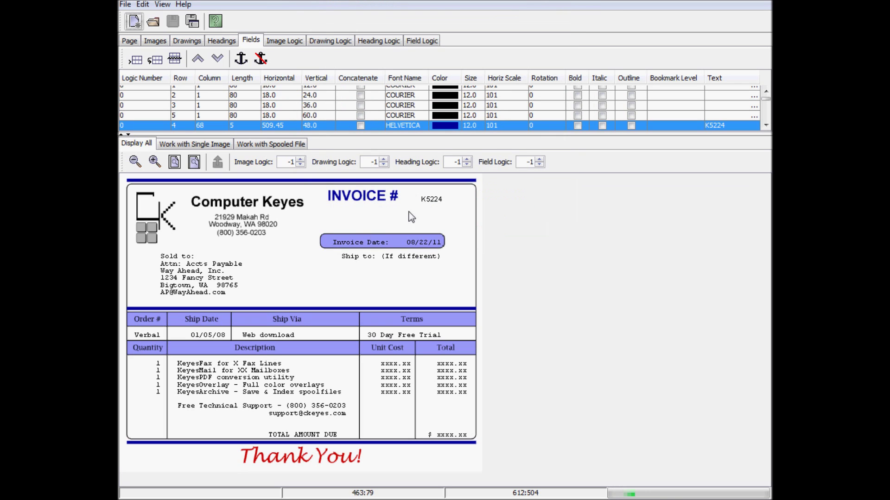
Step: Make K5224 24-point bold and shift it left to 489.0 beside INVOICE #
{"action": "double_click", "coordinate": [480, 124]}
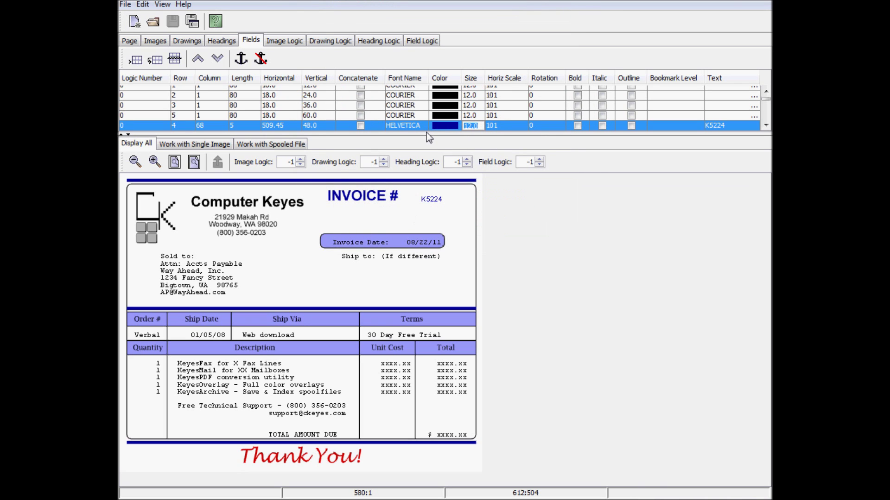
{"action": "type", "text": "24"}
{"action": "key", "text": "Return"}
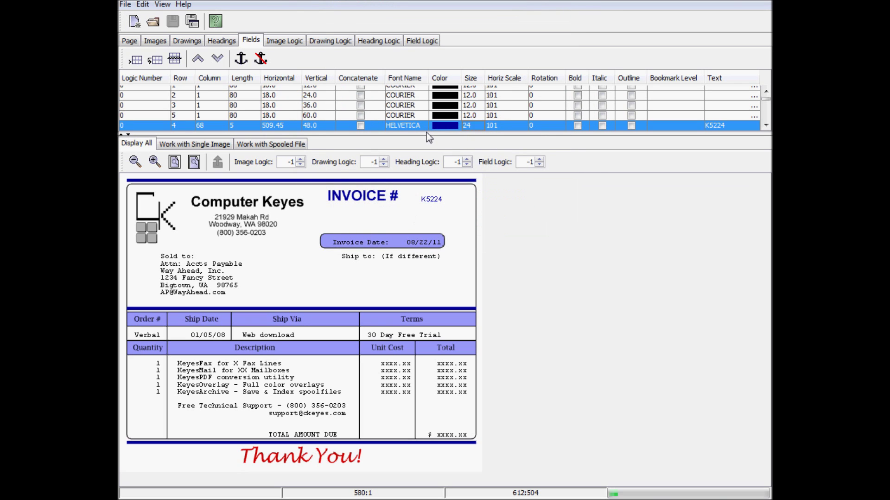
{"action": "left_click", "coordinate": [577, 125]}
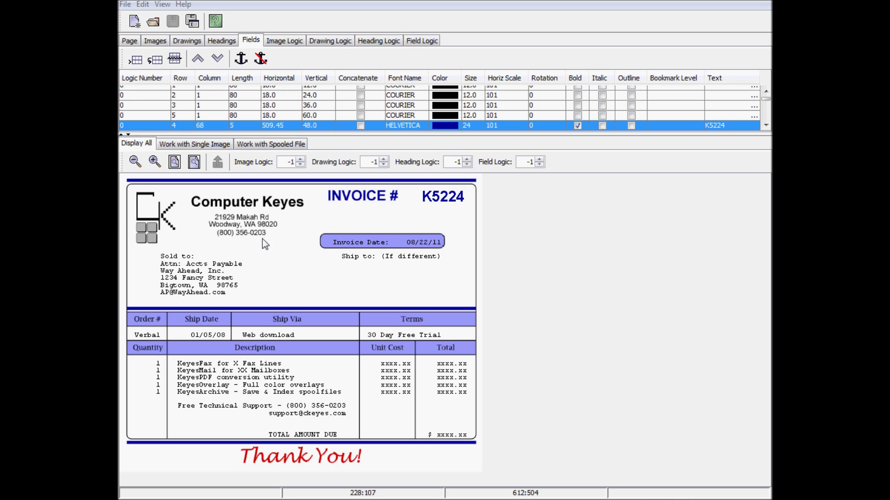
{"action": "right_click", "coordinate": [411, 202]}
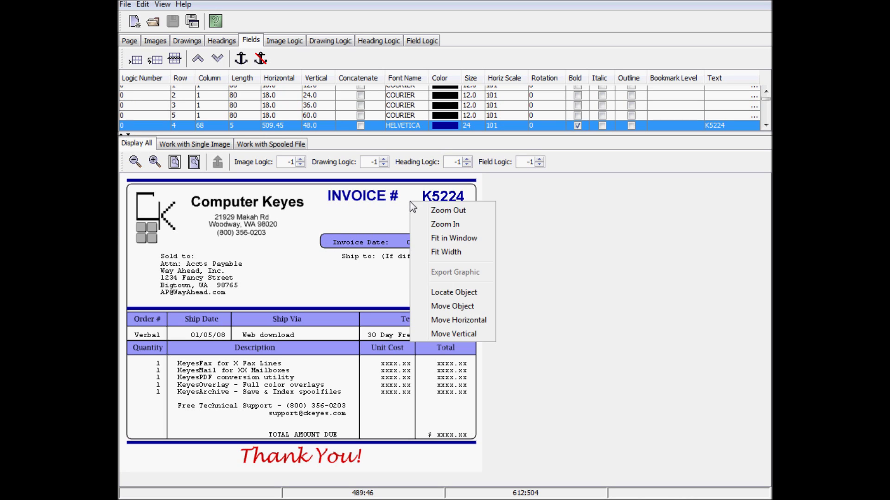
{"action": "left_click", "coordinate": [479, 323]}
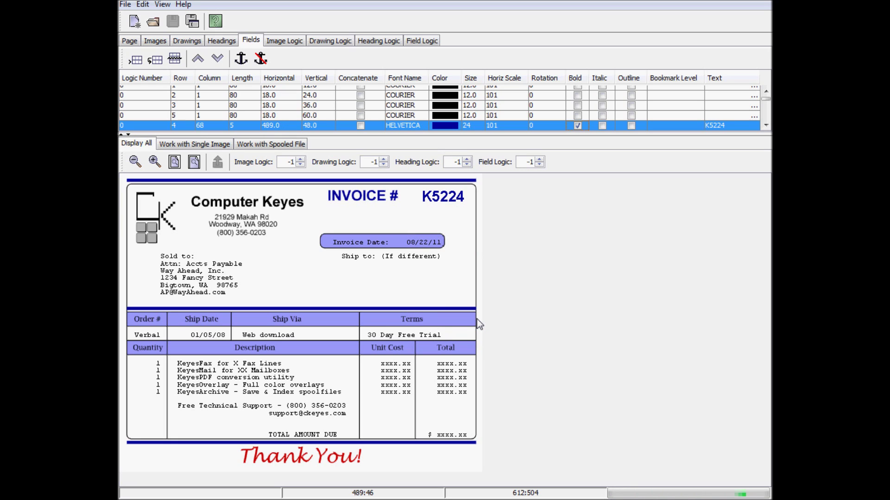